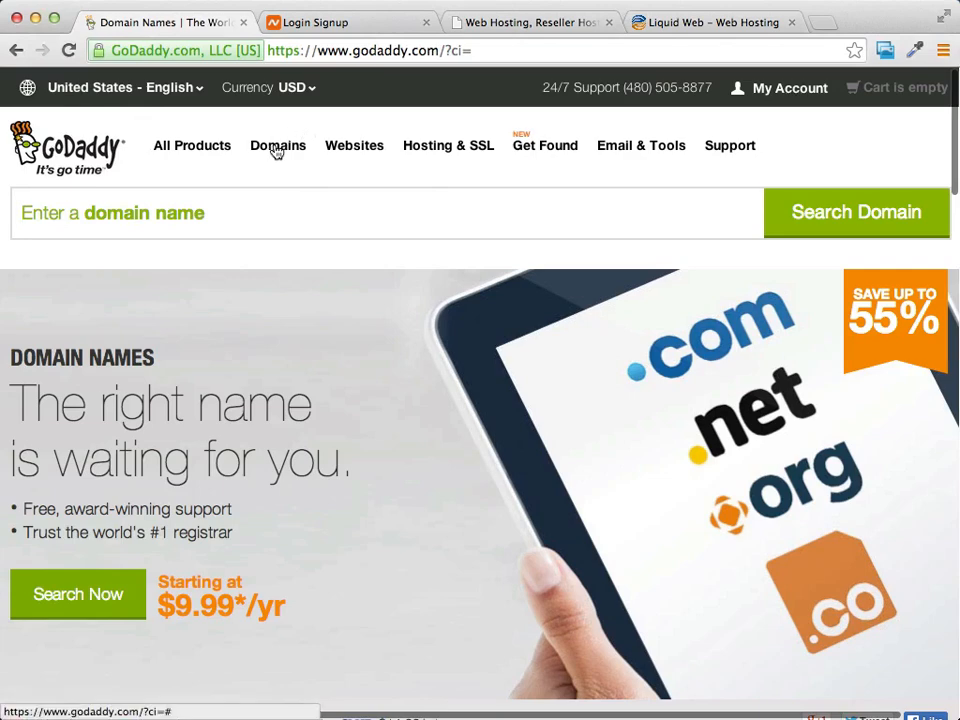
From Manage My Domains, open Set Nameservers for MARKSWOODWORKINGTIPS.INFO.
{"action": "mouse_move", "coordinate": [276, 150]}
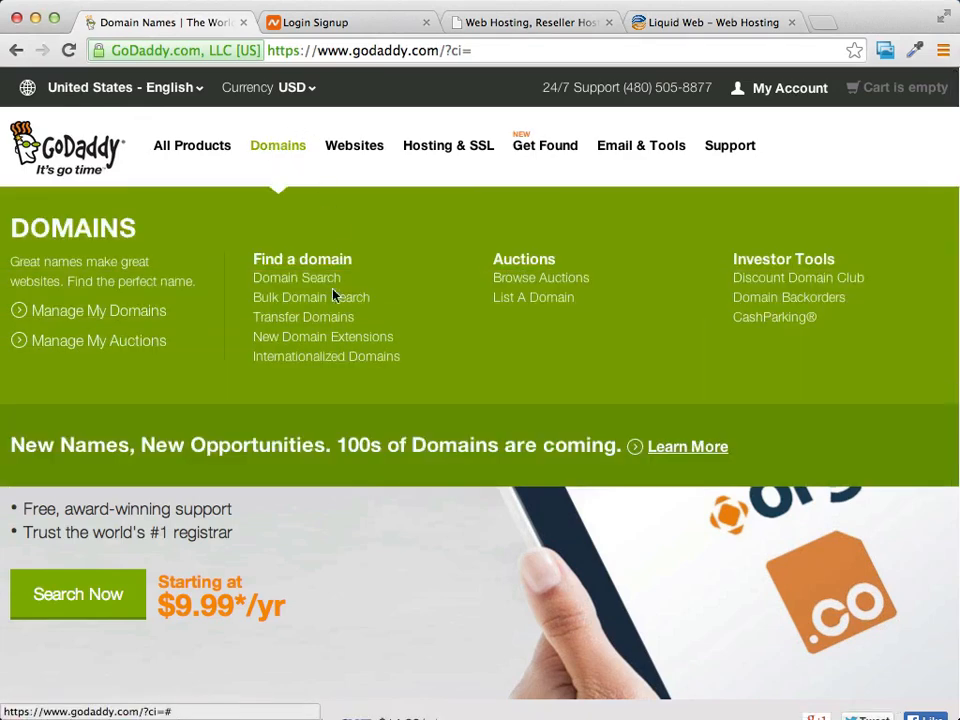
{"action": "left_click", "coordinate": [60, 312]}
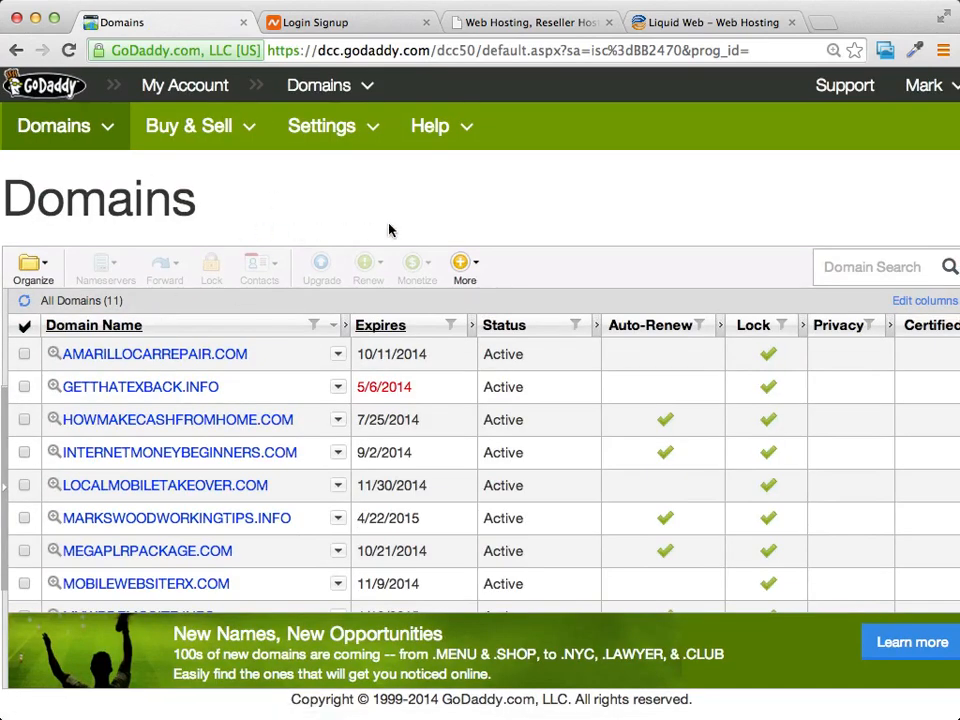
{"action": "scroll", "coordinate": [506, 218], "scroll_direction": "right", "scroll_amount": 2}
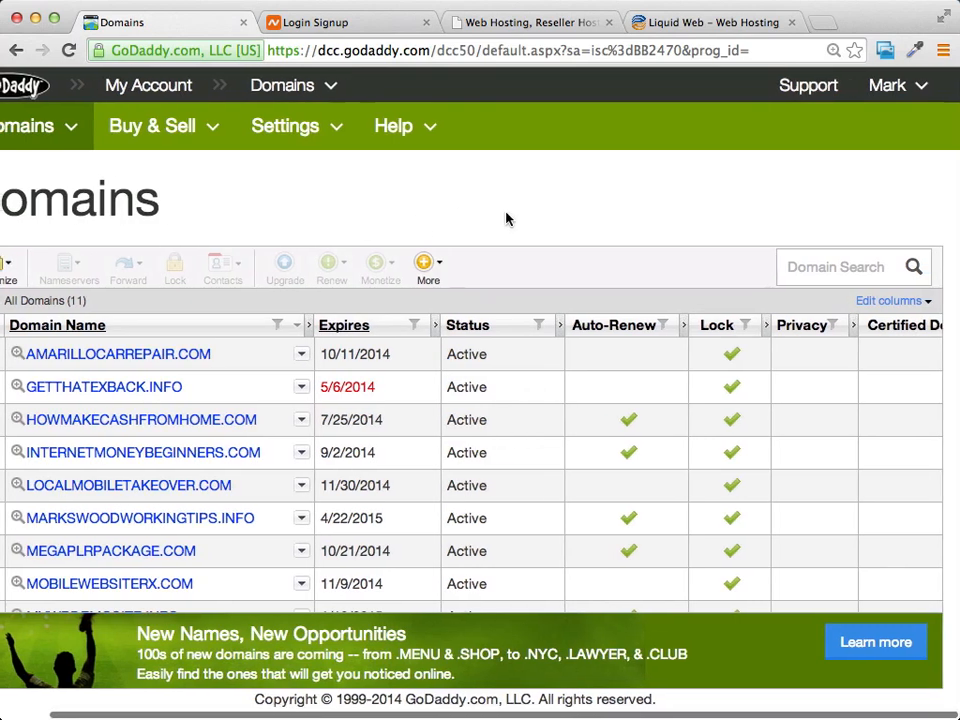
{"action": "scroll", "coordinate": [506, 218], "scroll_direction": "left", "scroll_amount": 3}
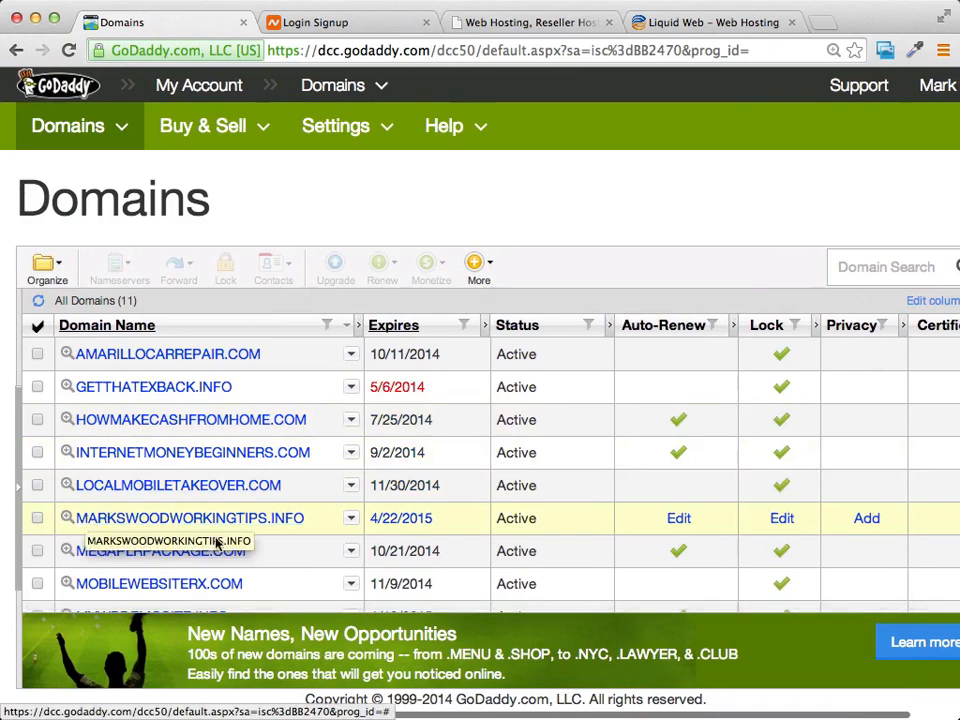
{"action": "left_click", "coordinate": [351, 519]}
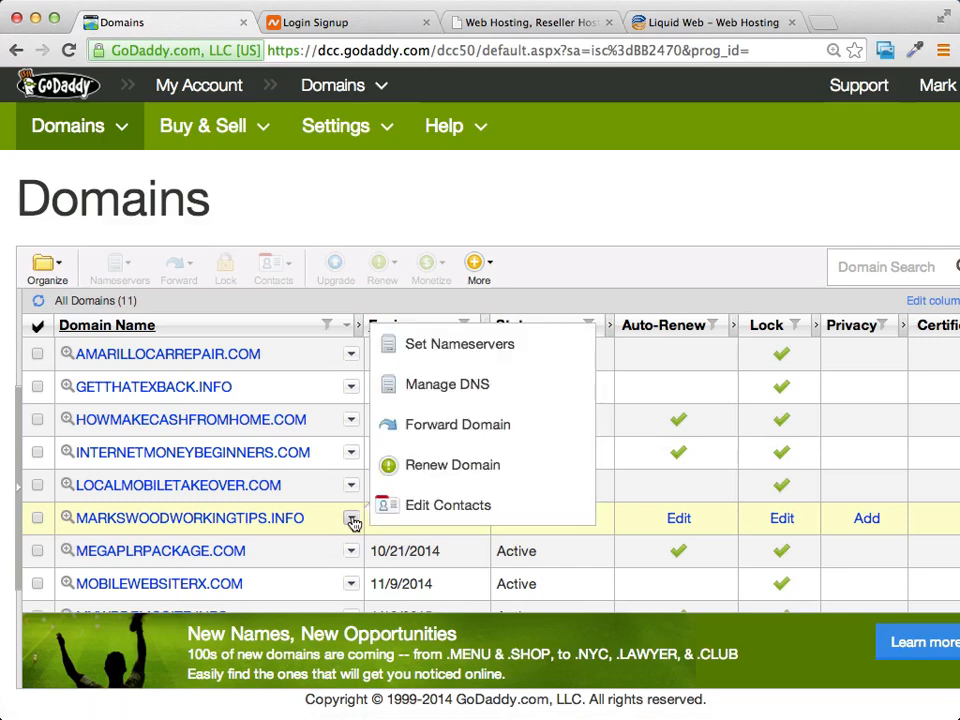
{"action": "left_click", "coordinate": [465, 348]}
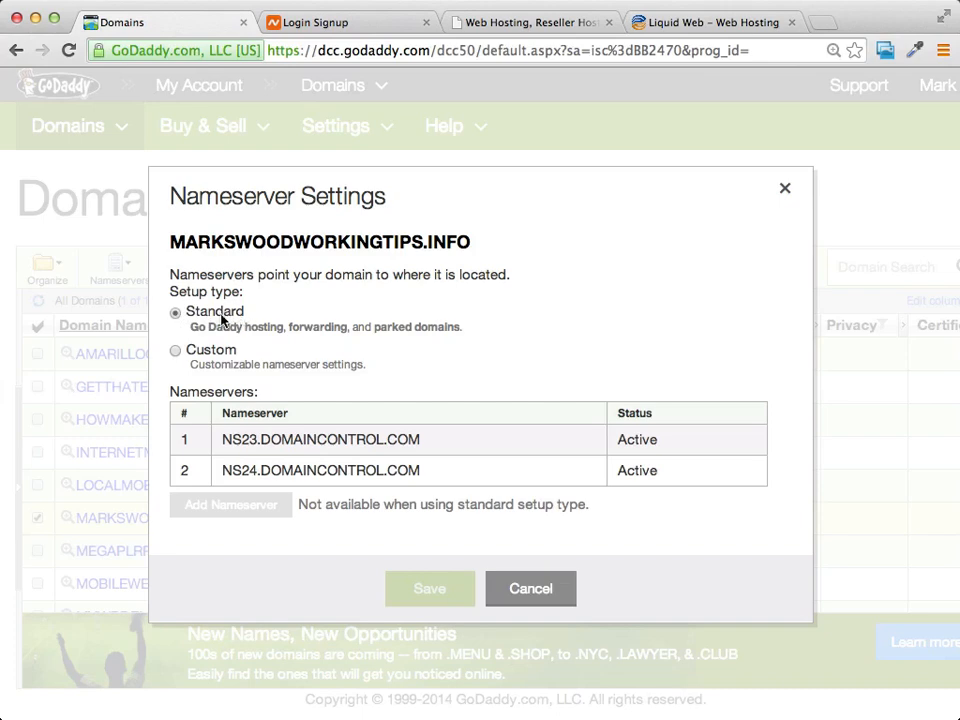
Change MARKSWOODWORKINGTIPS.INFO's nameserver setup from Standard to Custom.
{"action": "left_click", "coordinate": [176, 351]}
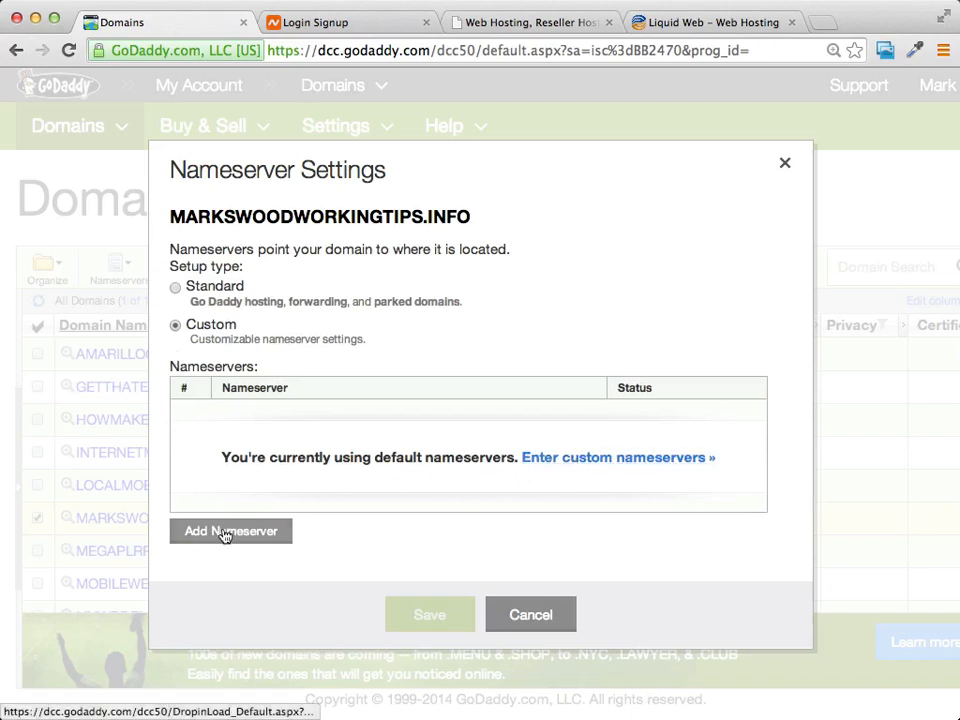
Enter NS1409.WEBSITEWELCOME.COM and NS1410.WEBSITEWELCOME.COM as the custom nameservers and confirm them.
{"action": "left_click", "coordinate": [633, 457]}
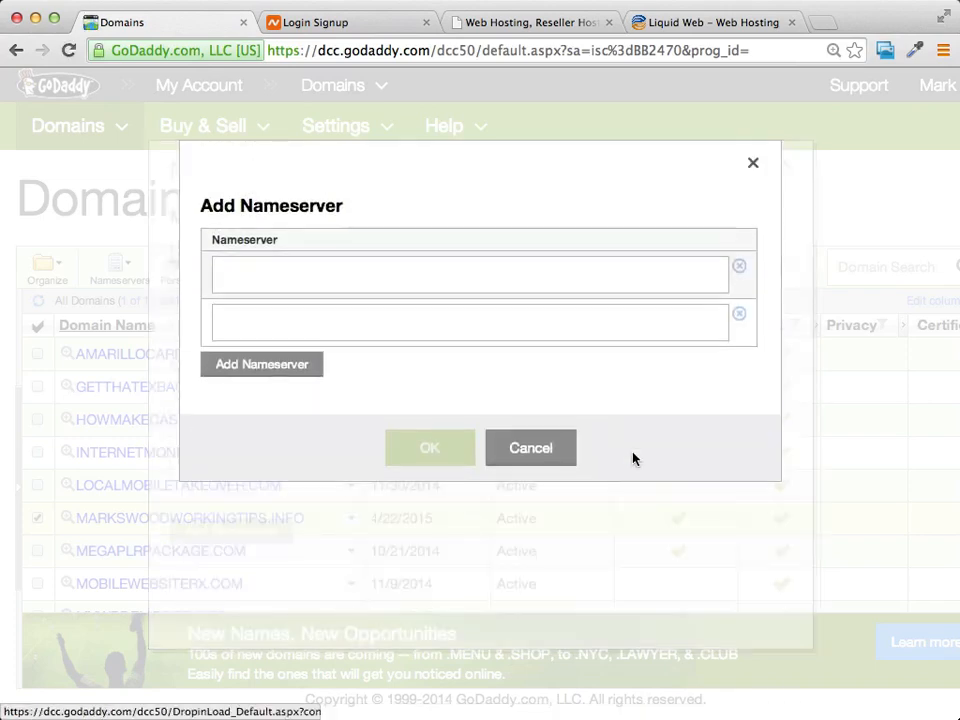
{"action": "left_click", "coordinate": [306, 281]}
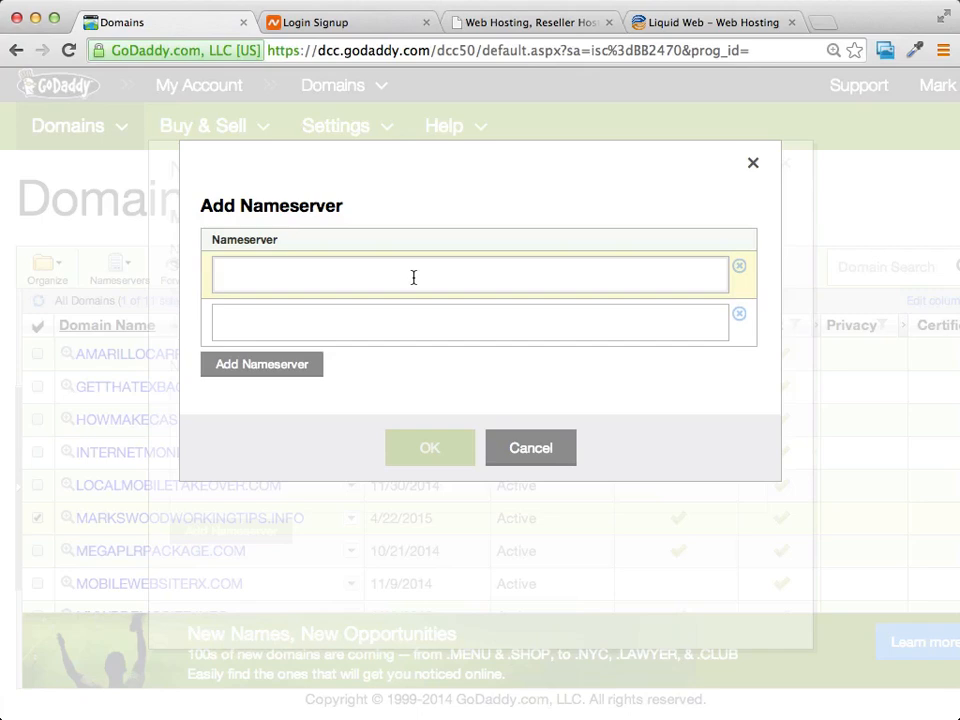
{"action": "left_click", "coordinate": [381, 320]}
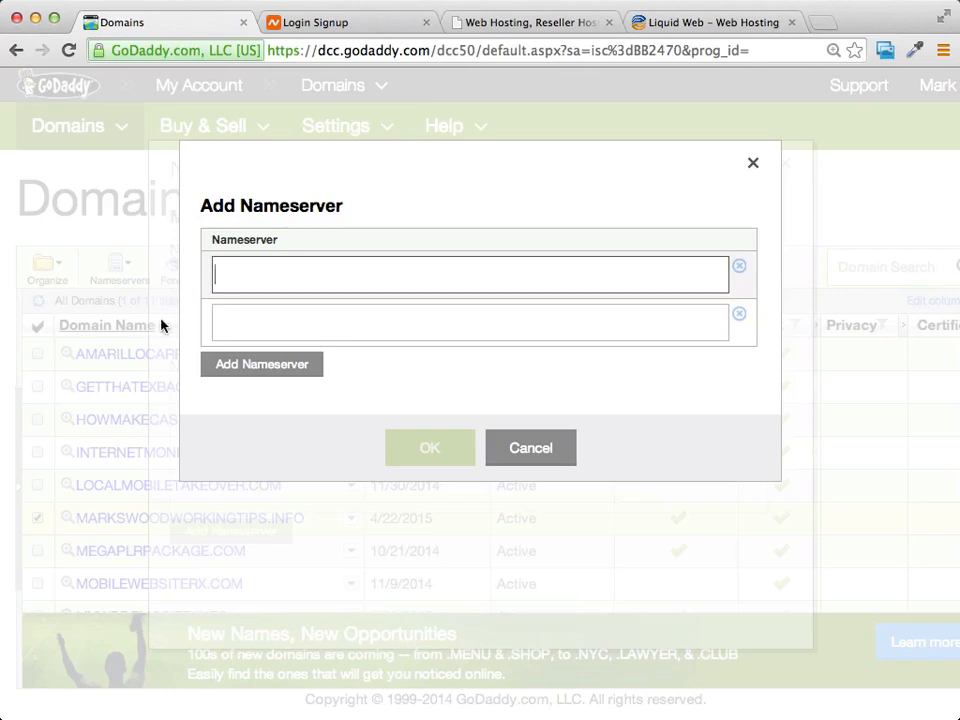
{"action": "left_click", "coordinate": [247, 284]}
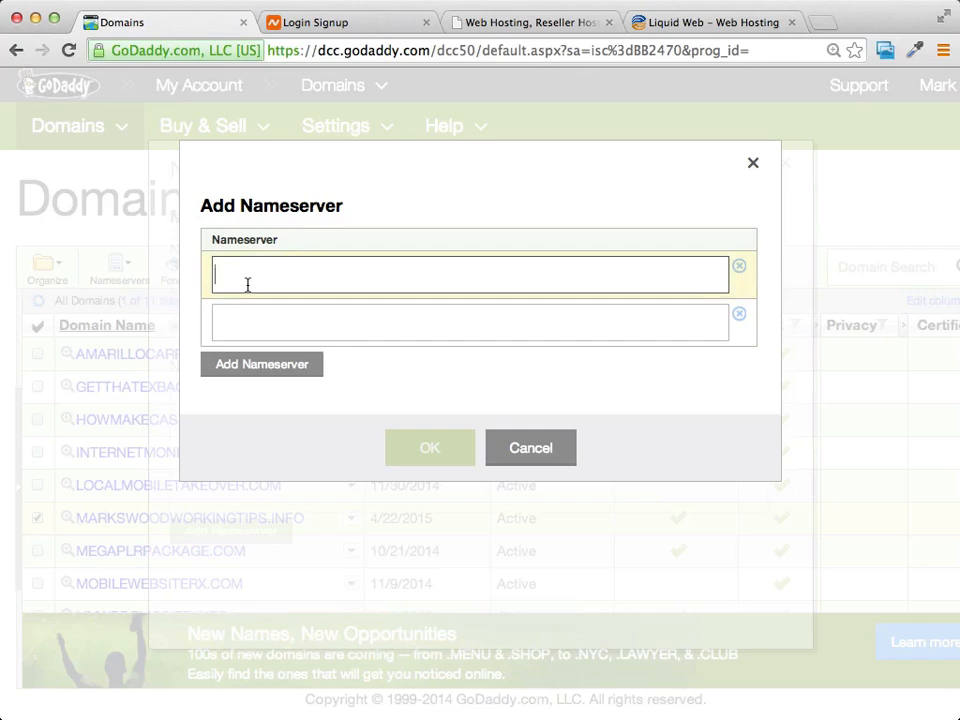
{"action": "type", "text": "ns1409.websitewelcome.com"}
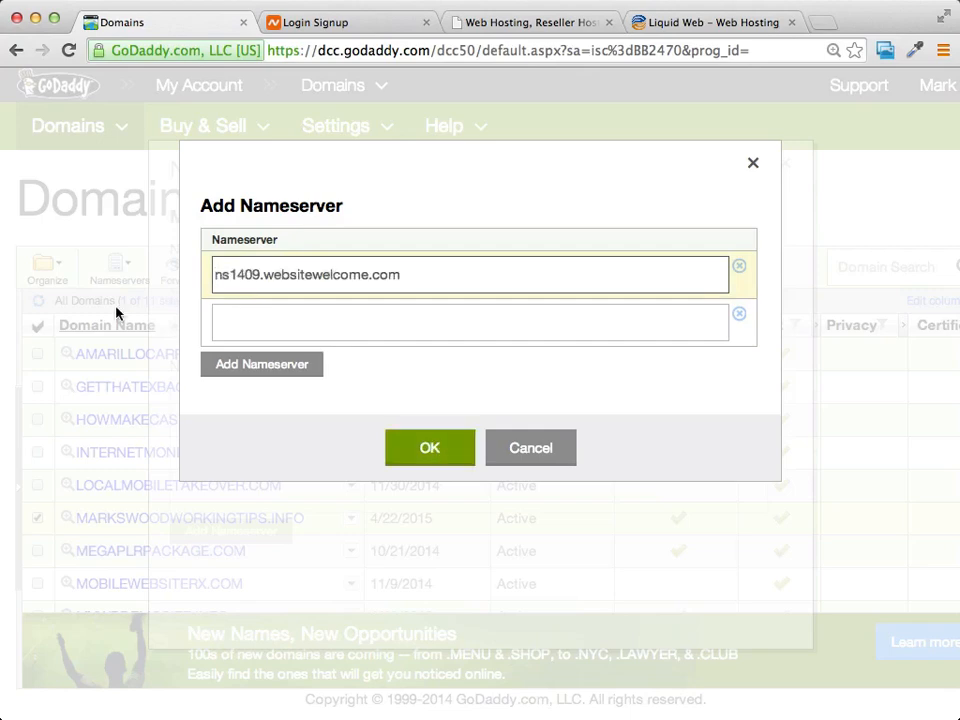
{"action": "key", "text": "super+Tab"}
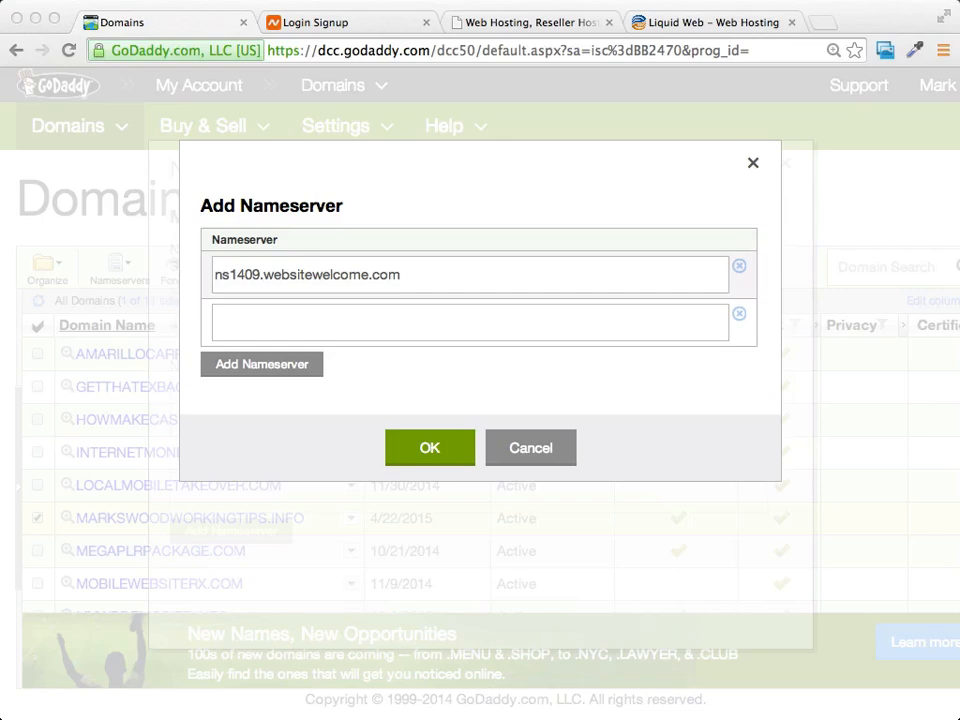
{"action": "left_click", "coordinate": [365, 320]}
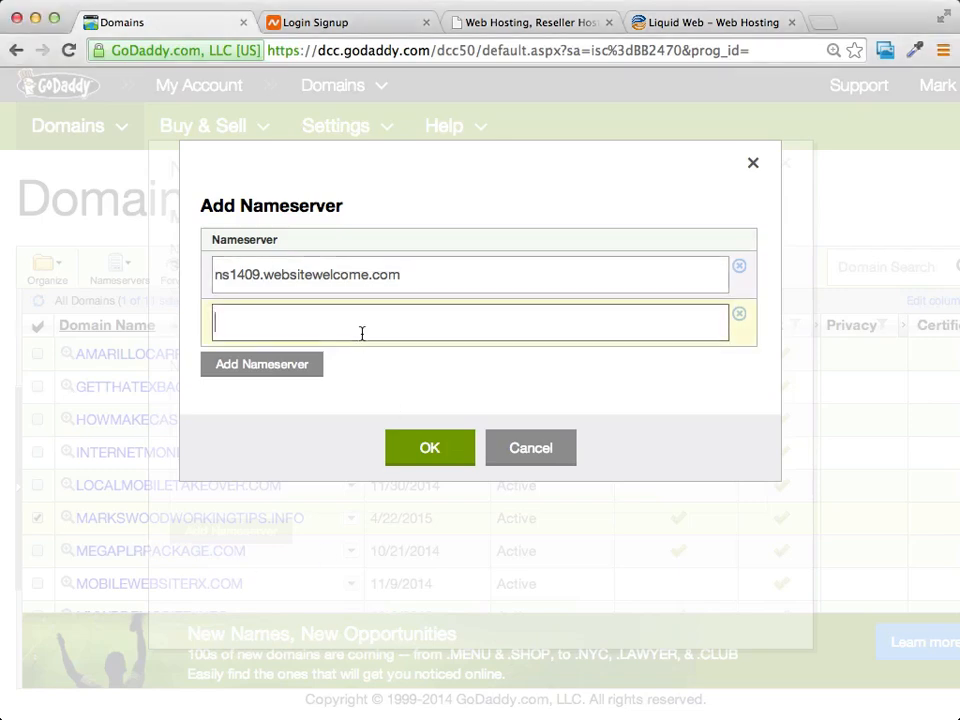
{"action": "type", "text": "ns1410.websitewelcome.com"}
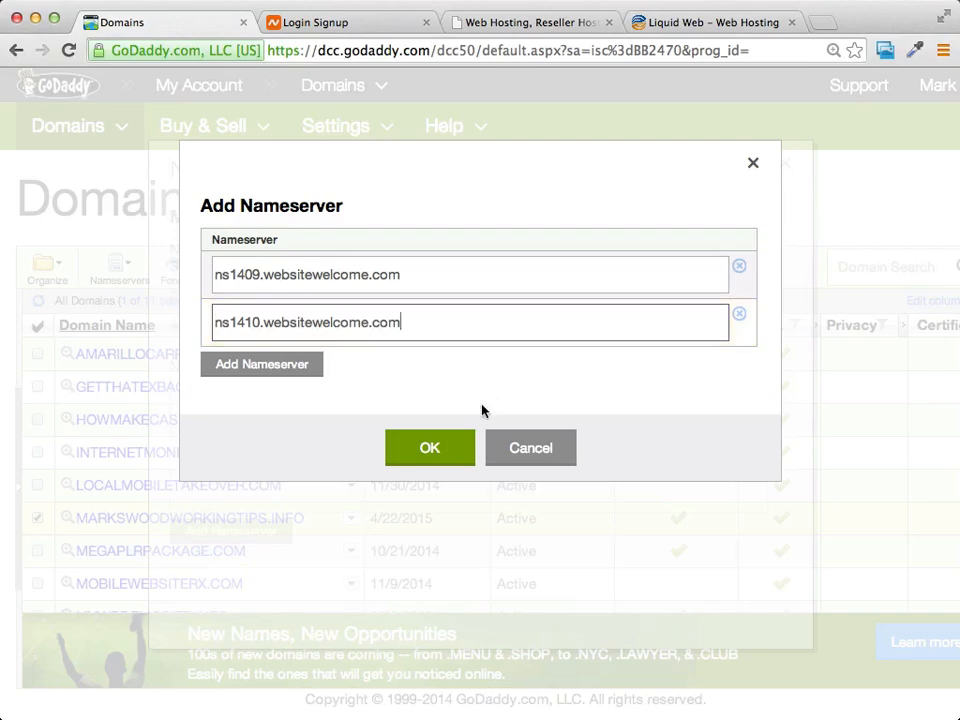
{"action": "left_click", "coordinate": [424, 455]}
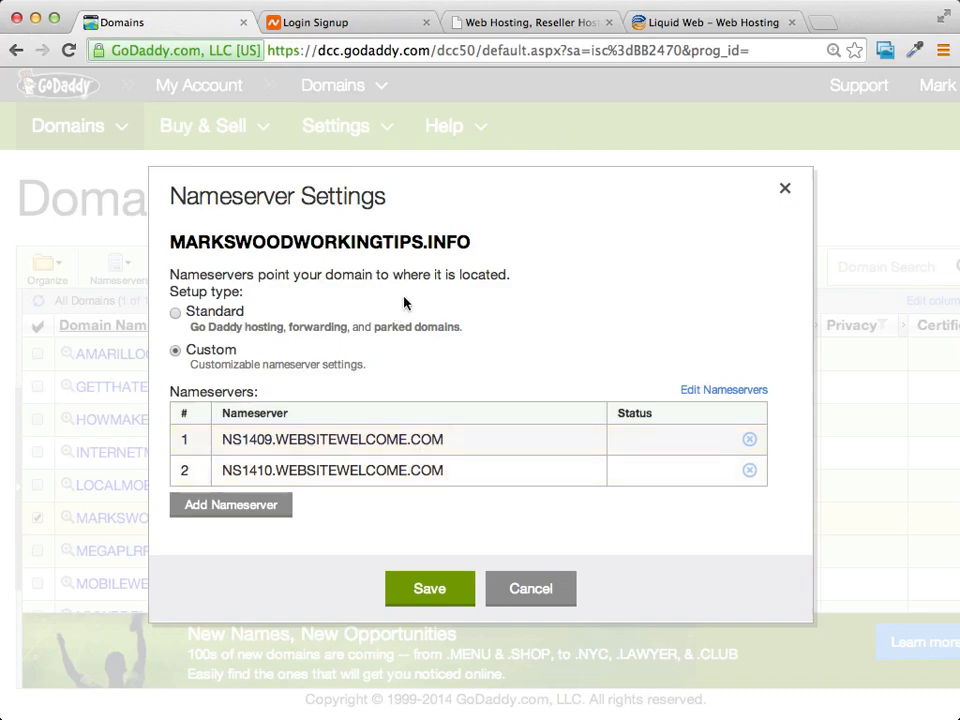
Save the custom nameservers so GoDaddy submits the Set Nameservers request.
{"action": "left_click", "coordinate": [440, 592]}
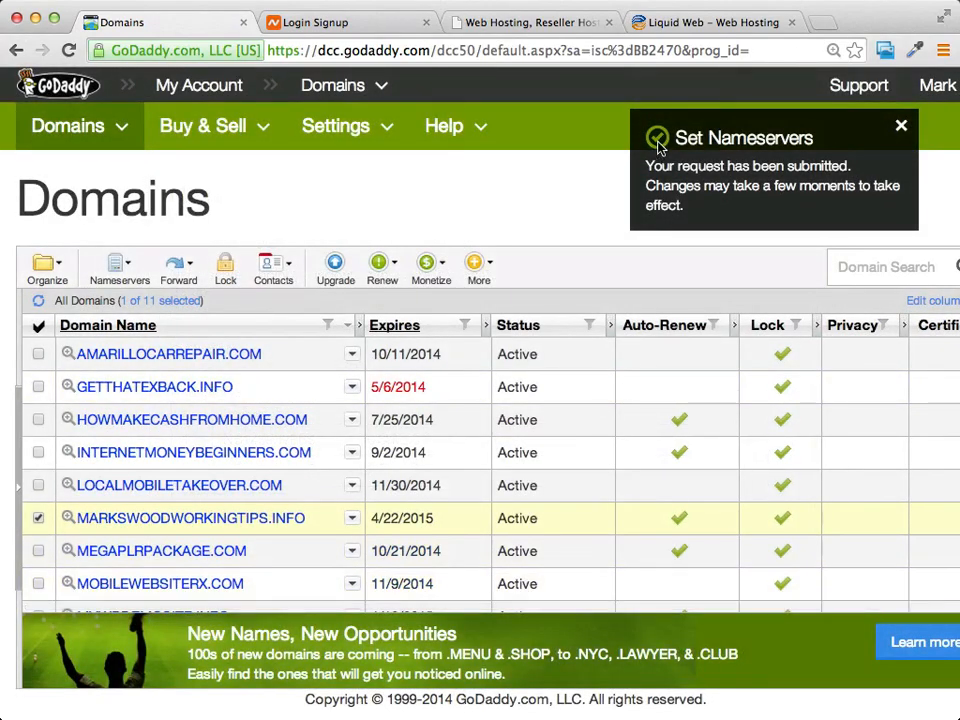
{"action": "scroll", "coordinate": [658, 146], "scroll_direction": "right", "scroll_amount": 2}
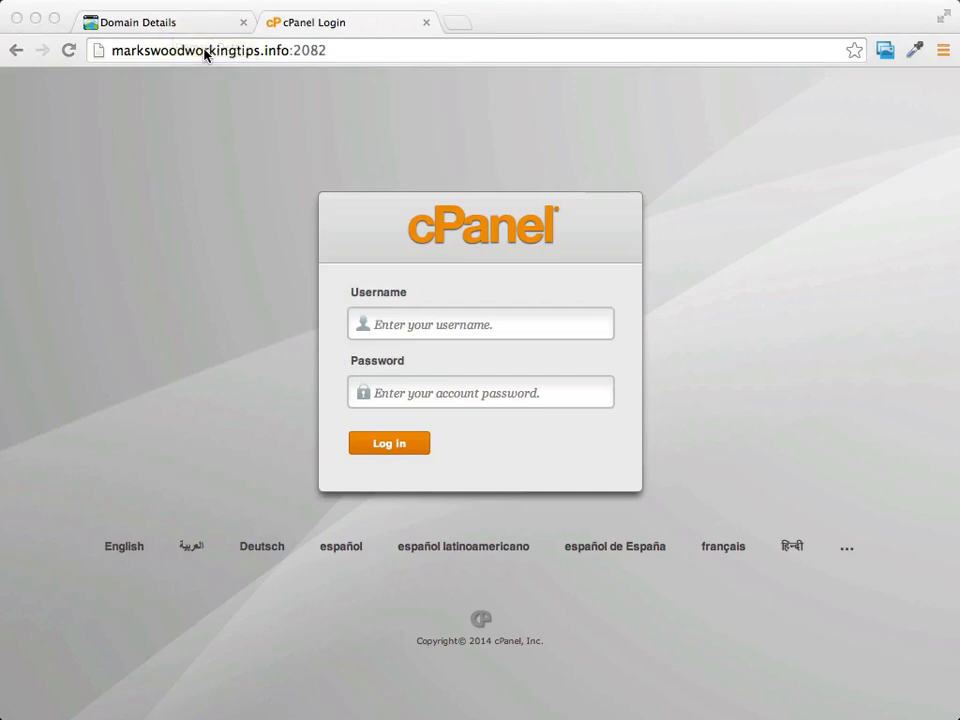
Log in to the domain's cPanel with the account username and password.
{"action": "left_click", "coordinate": [346, 51]}
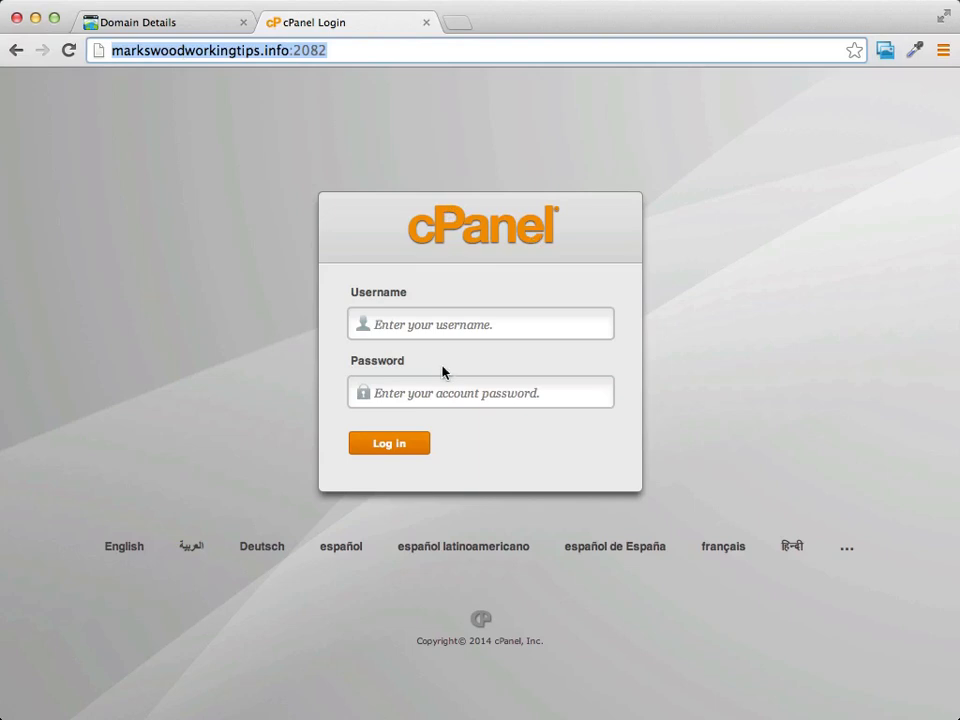
{"action": "left_click", "coordinate": [445, 325]}
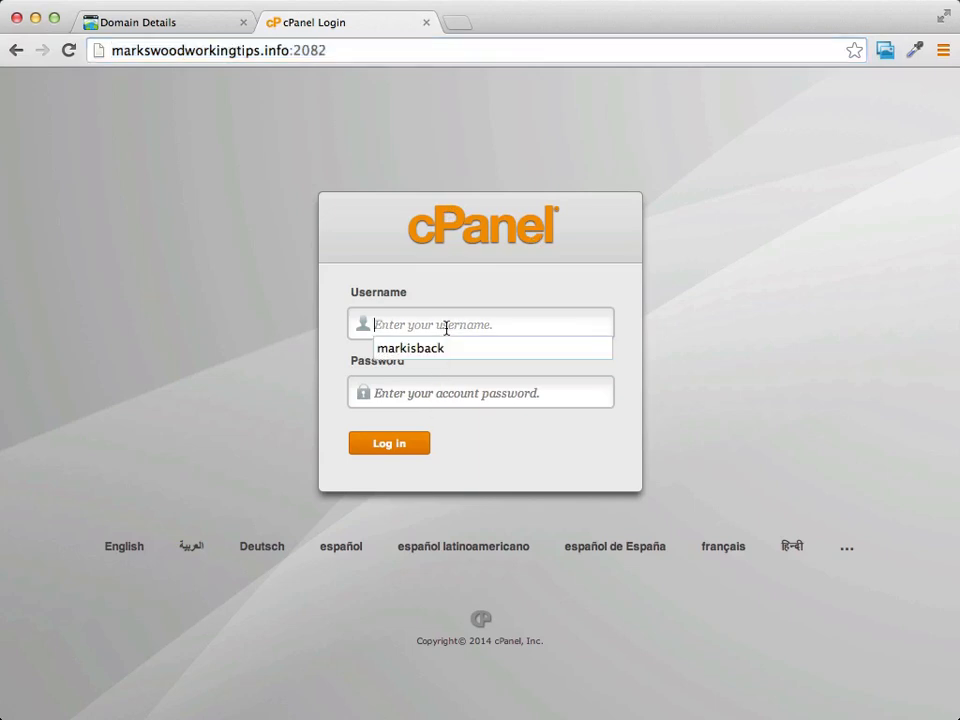
{"action": "left_click", "coordinate": [273, 292]}
{"action": "left_click", "coordinate": [594, 322]}
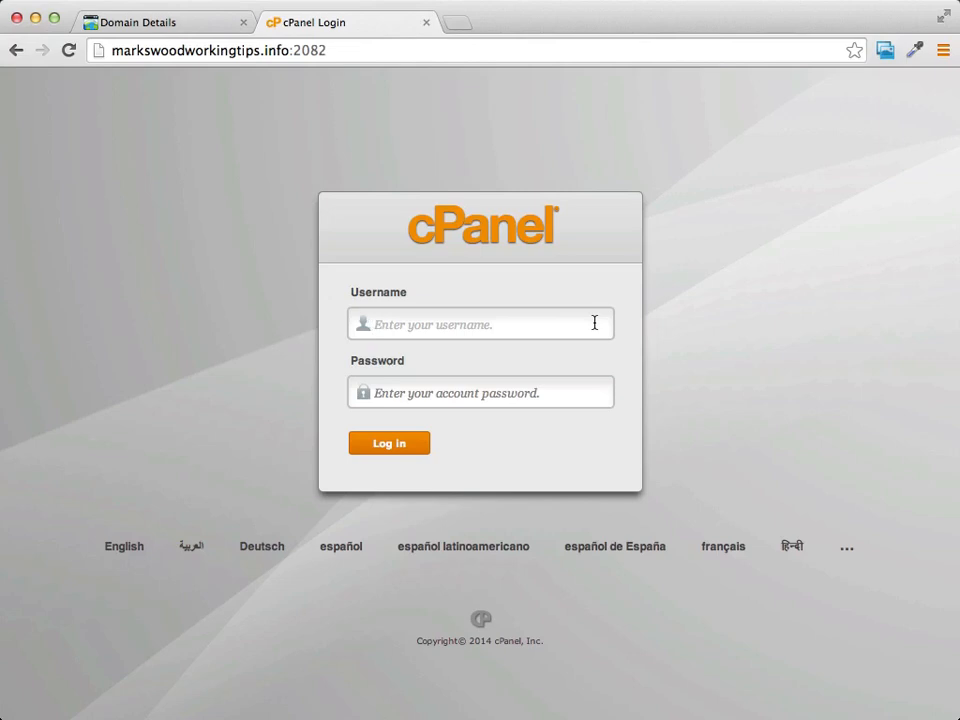
{"action": "type", "text": "marks"}
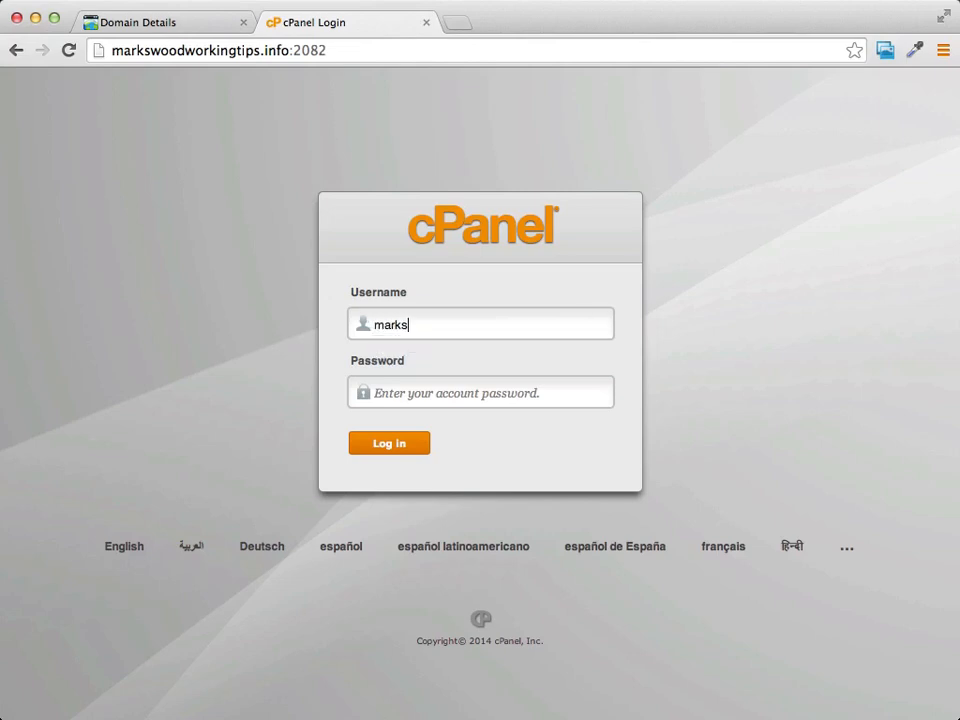
{"action": "type", "text": "woo"}
{"action": "left_click", "coordinate": [518, 391]}
{"action": "key", "text": "super+v"}
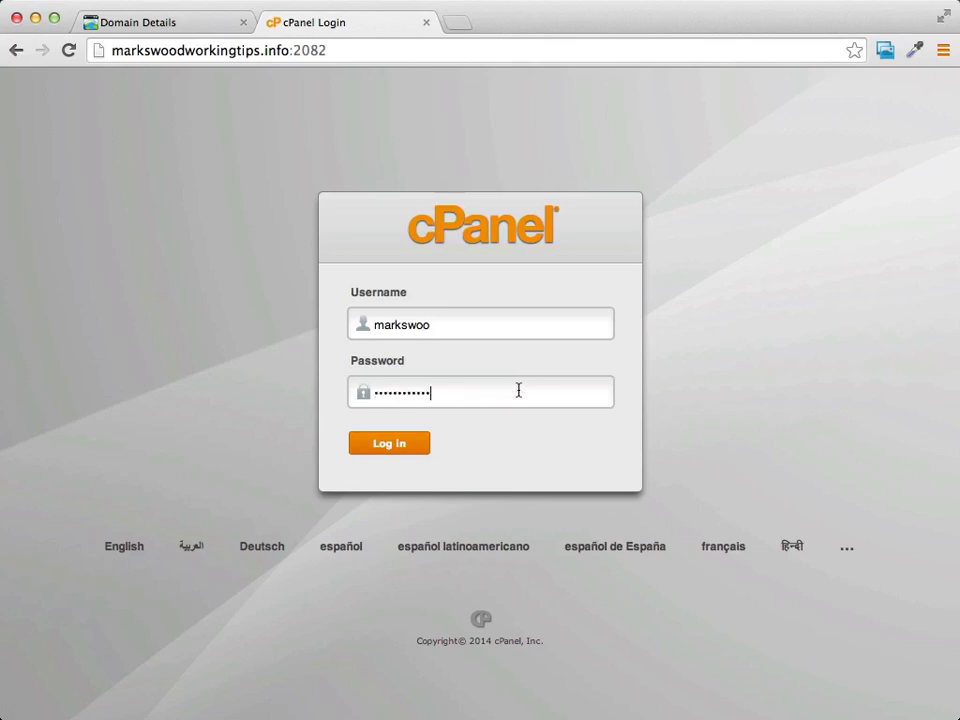
{"action": "left_click", "coordinate": [399, 450]}
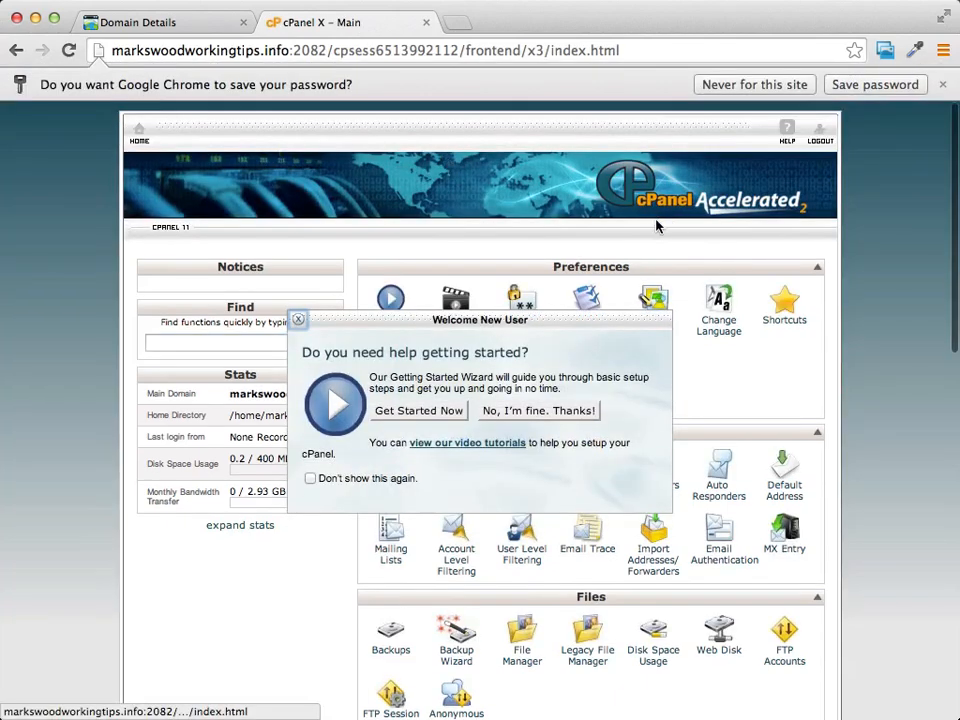
Let the browser save the login and close cPanel's getting-started welcome prompt.
{"action": "left_click", "coordinate": [833, 85]}
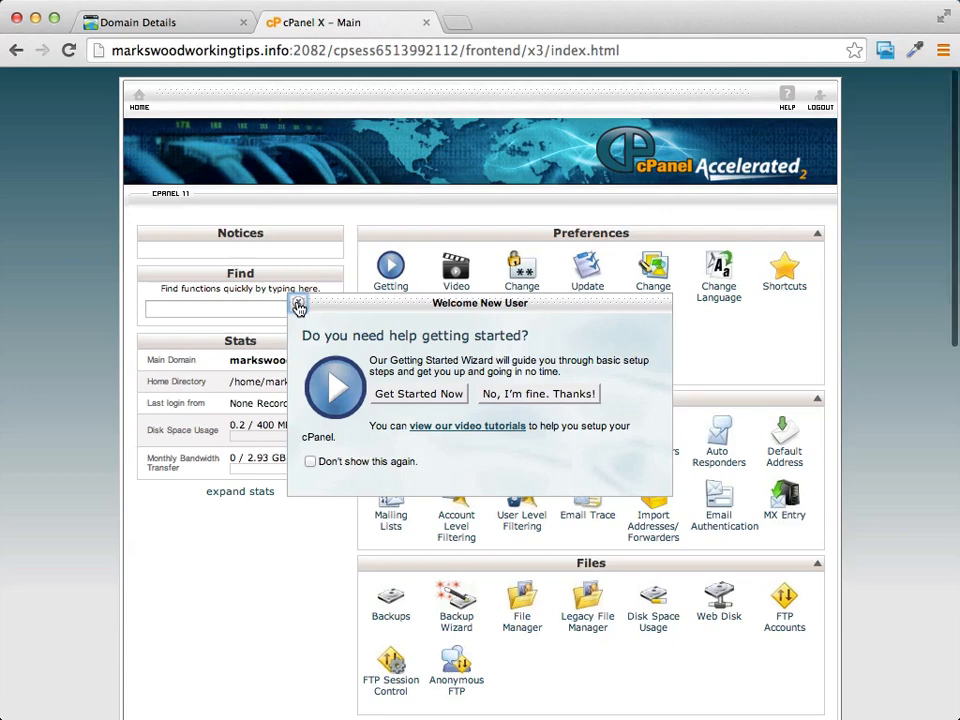
{"action": "left_click", "coordinate": [298, 307]}
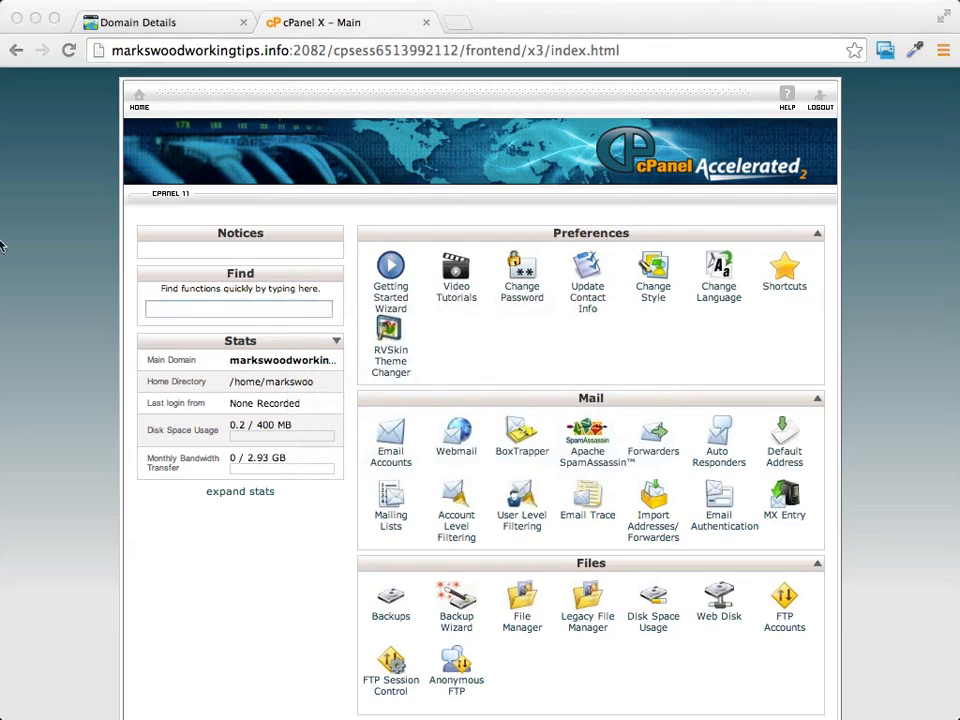
{"action": "left_click", "coordinate": [914, 370]}
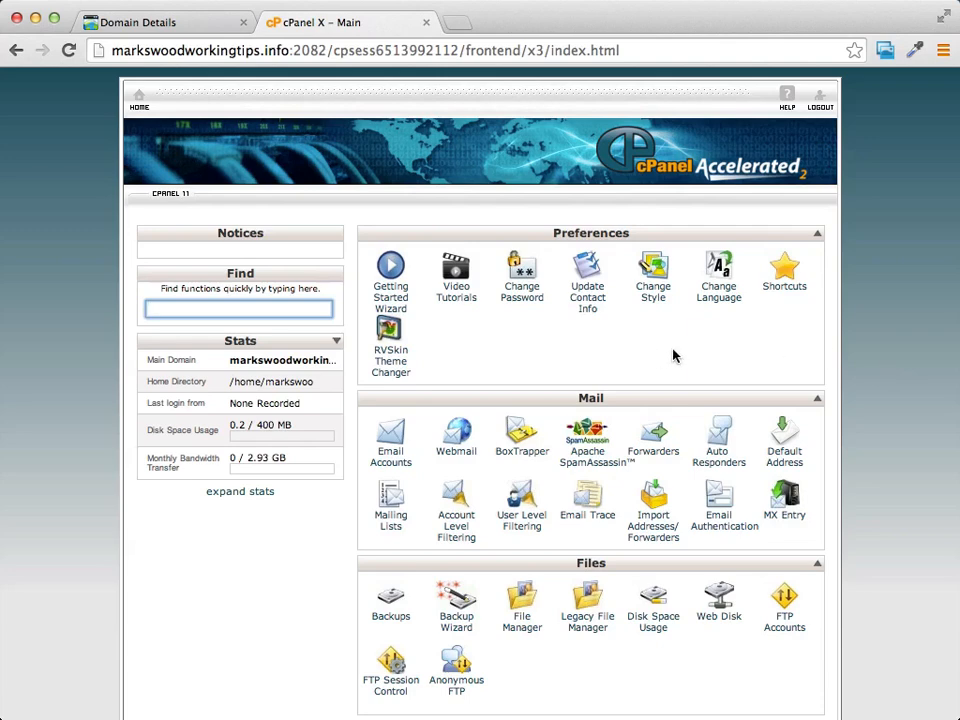
{"action": "left_click", "coordinate": [879, 418]}
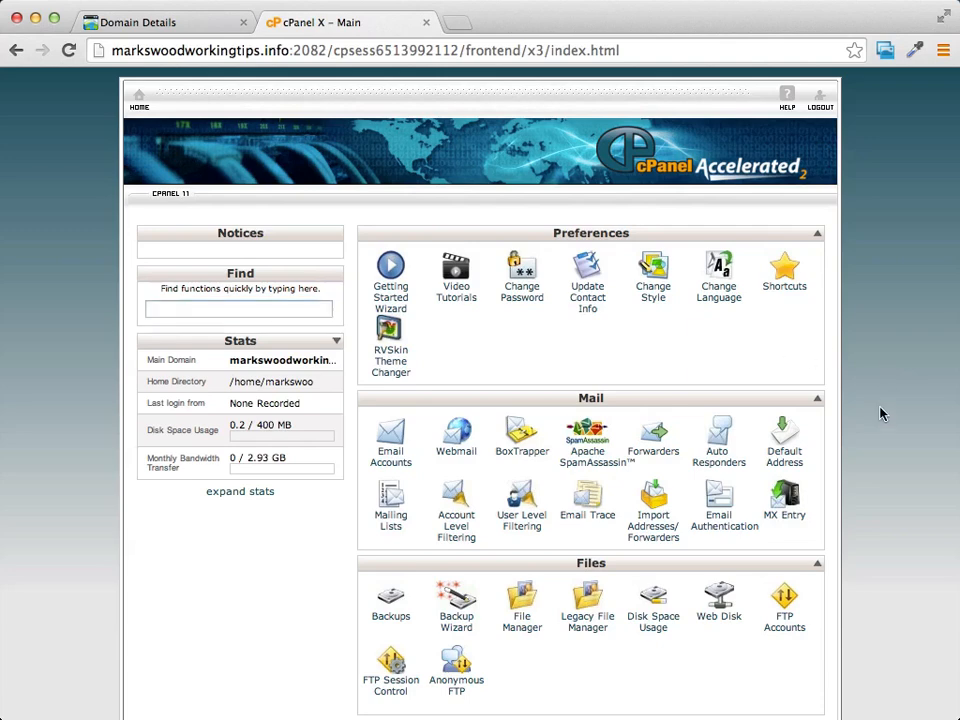
{"action": "scroll", "coordinate": [900, 381], "scroll_direction": "down", "scroll_amount": 2}
{"action": "scroll", "coordinate": [900, 381], "scroll_direction": "up", "scroll_amount": 2}
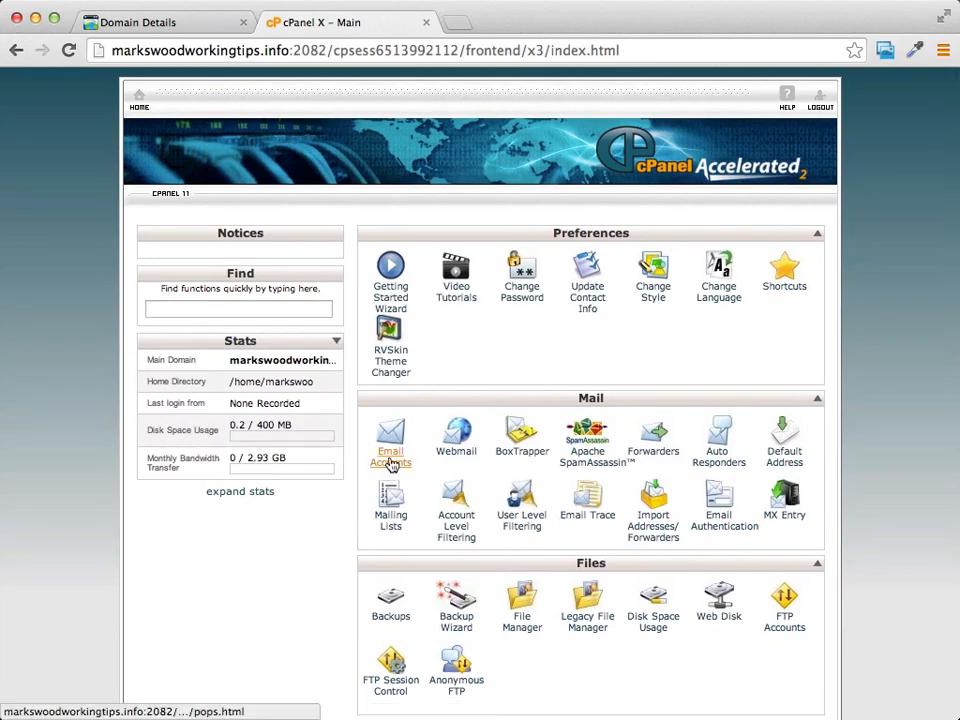
Create a new markswoodworkingtips.info email account with a password and 250 MB quota.
{"action": "left_click", "coordinate": [391, 457]}
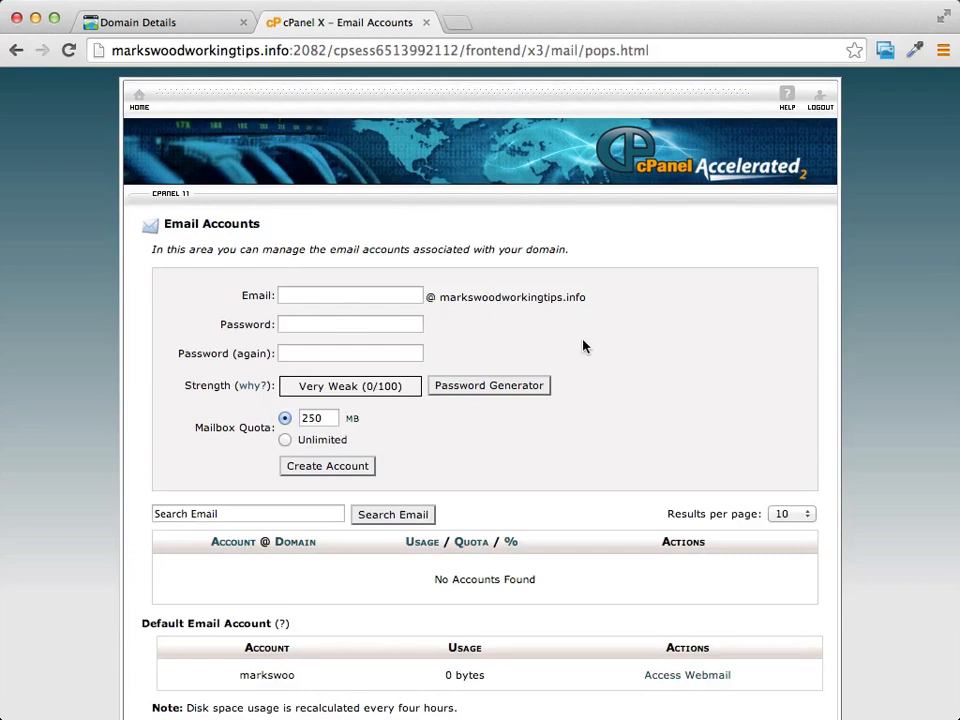
{"action": "scroll", "coordinate": [583, 343], "scroll_direction": "down", "scroll_amount": 2}
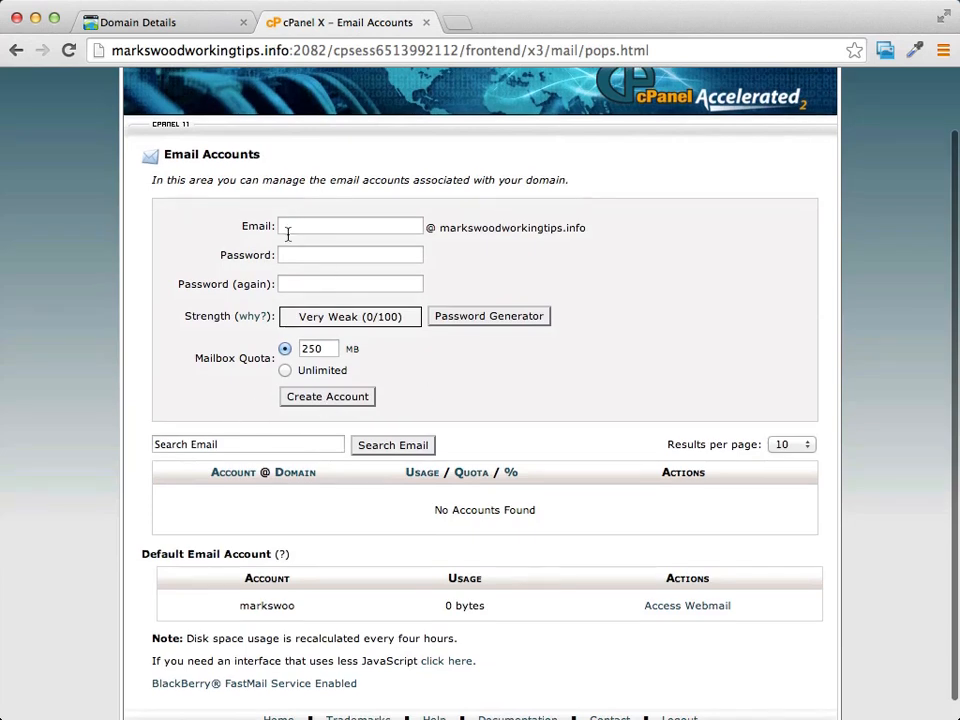
{"action": "left_click", "coordinate": [309, 228]}
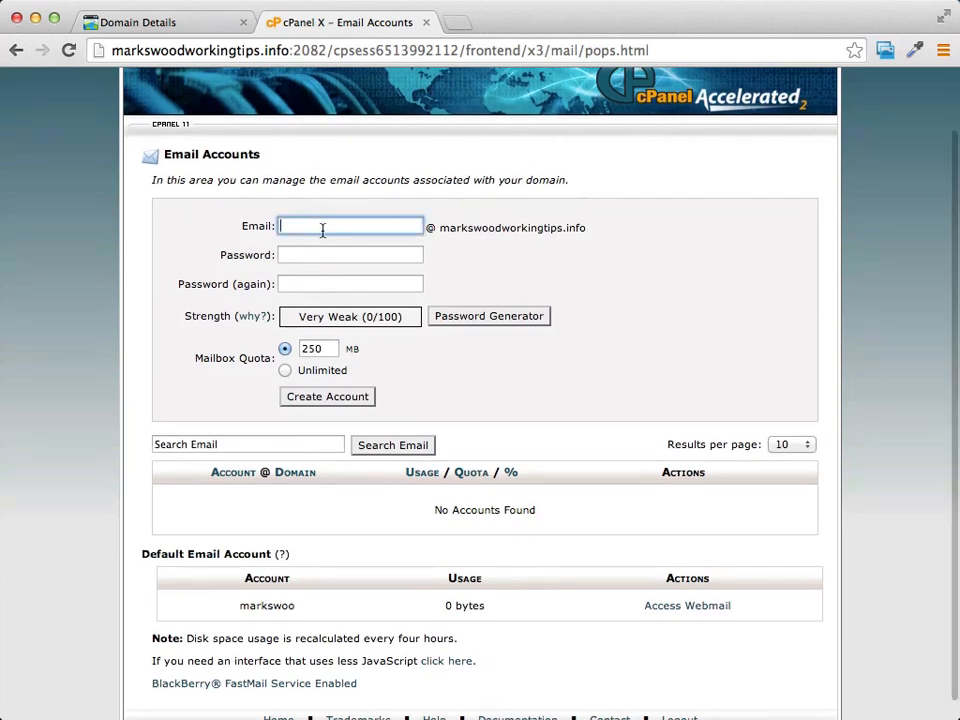
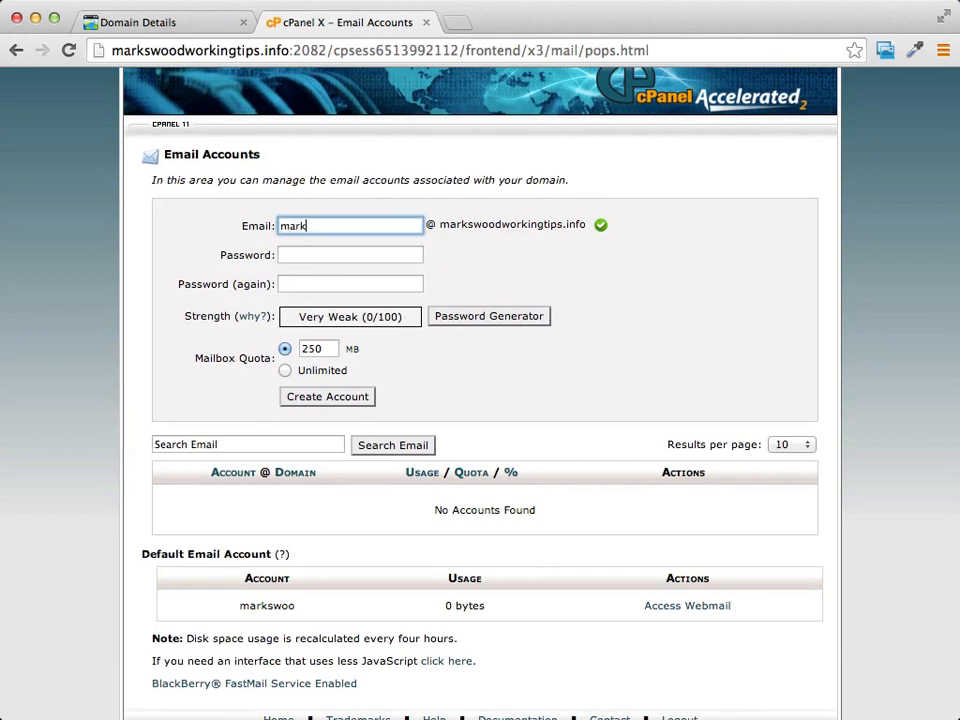
{"action": "left_click", "coordinate": [362, 253]}
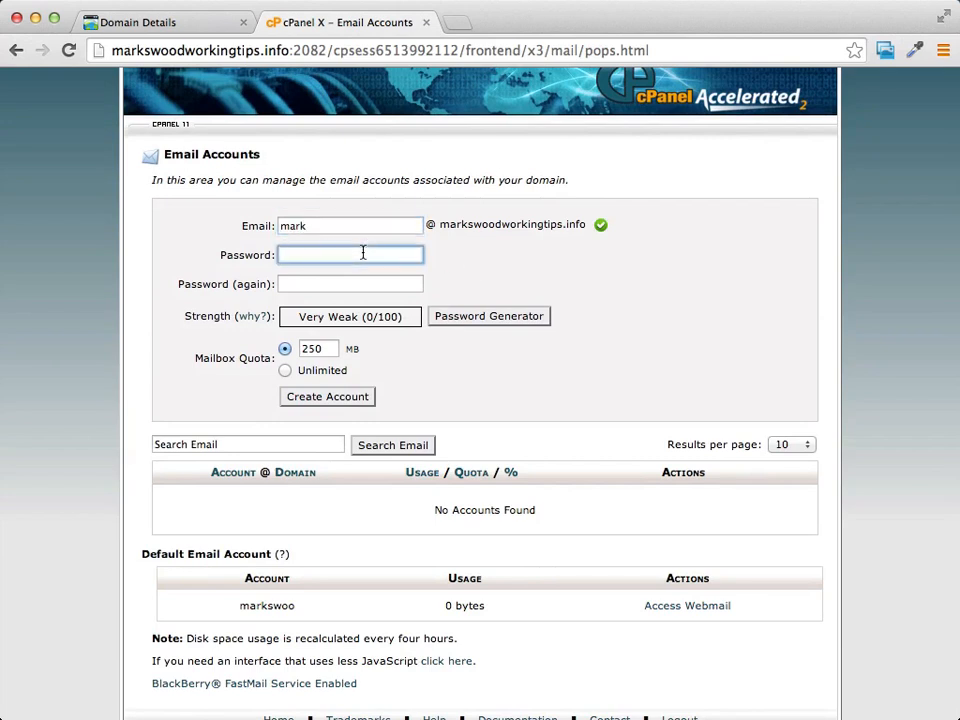
{"action": "type", "text": "•••••"}
{"action": "double_click", "coordinate": [349, 256]}
{"action": "type", "text": "•"}
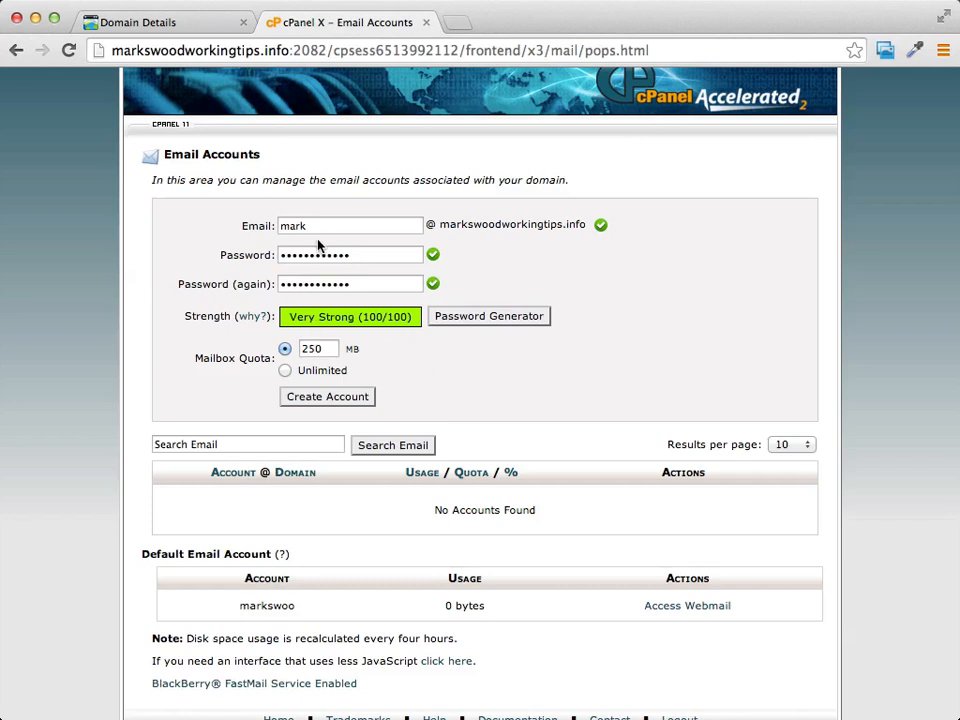
{"action": "left_click", "coordinate": [320, 398]}
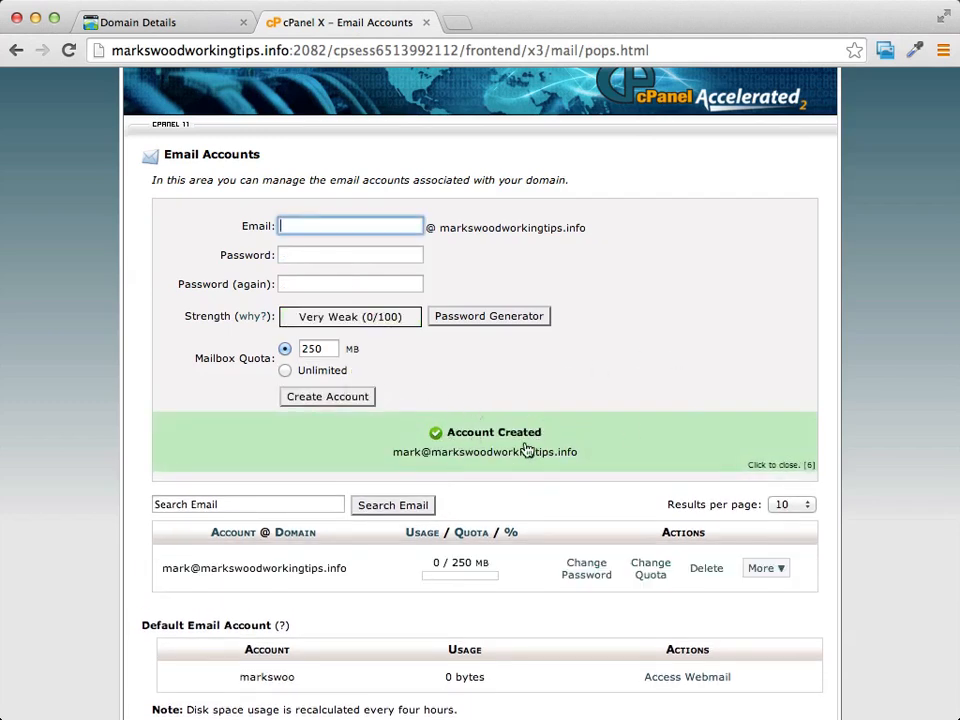
{"action": "scroll", "coordinate": [676, 296], "scroll_direction": "down", "scroll_amount": 2}
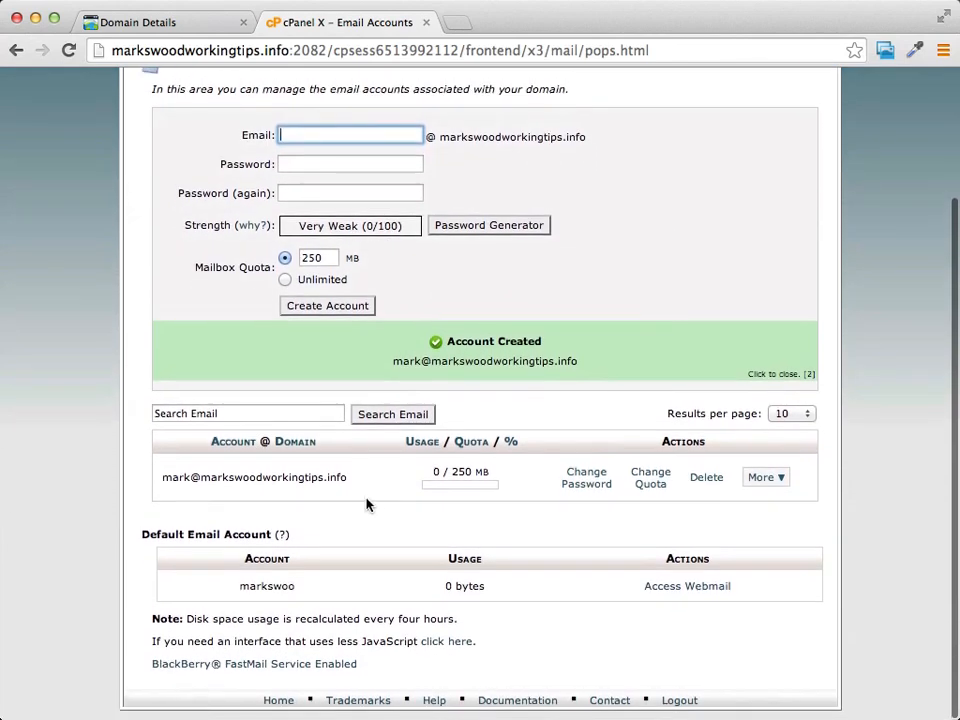
{"action": "left_click", "coordinate": [781, 481]}
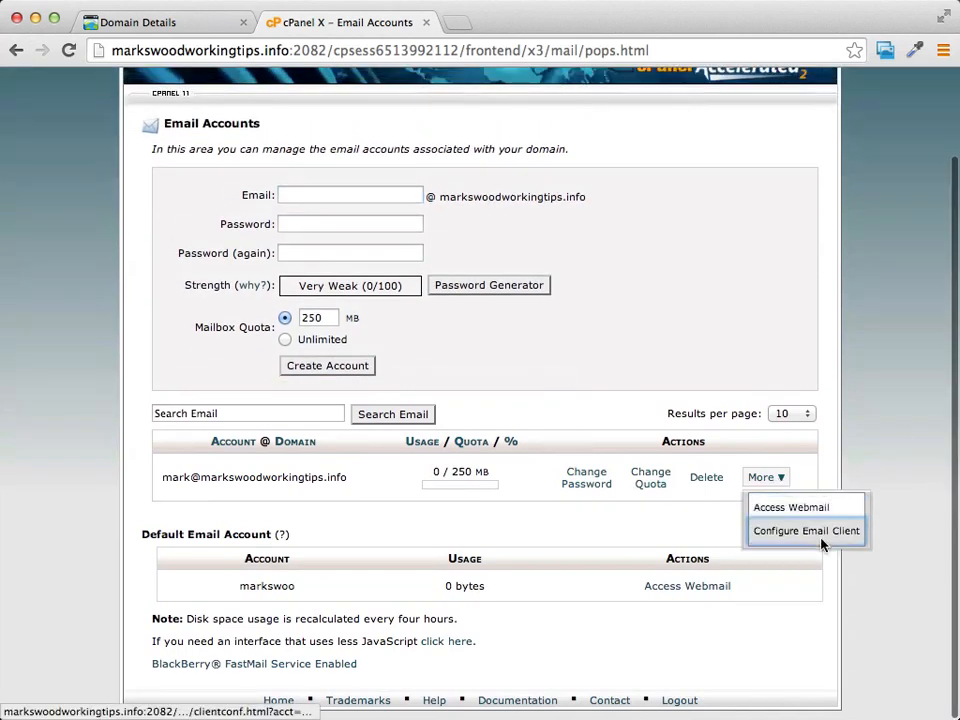
{"action": "left_click", "coordinate": [810, 536]}
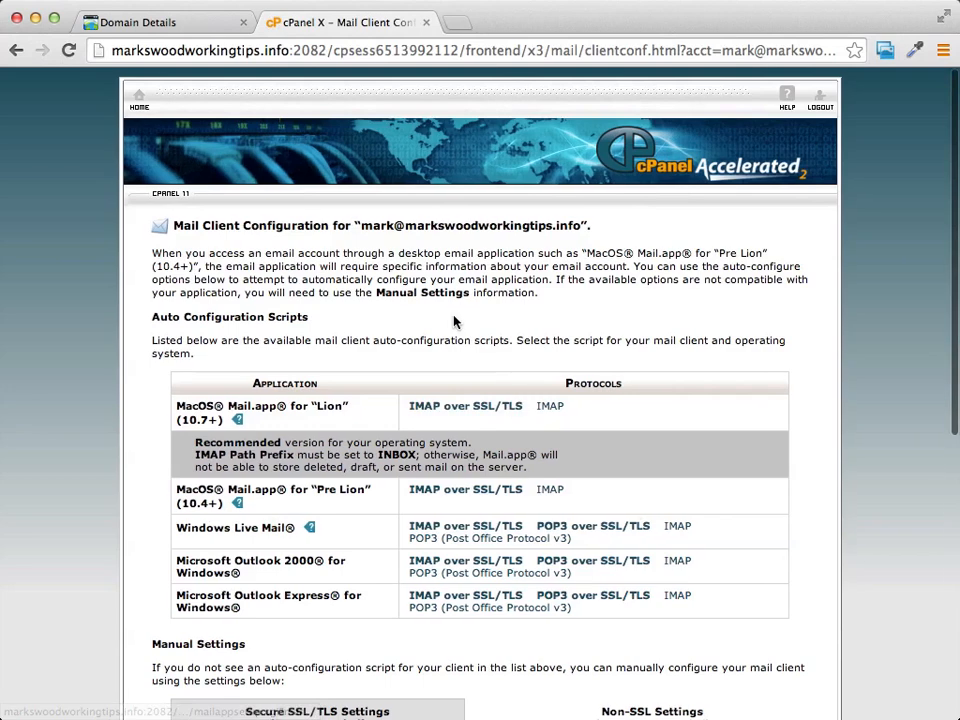
{"action": "scroll", "coordinate": [490, 227], "scroll_direction": "down", "scroll_amount": 1}
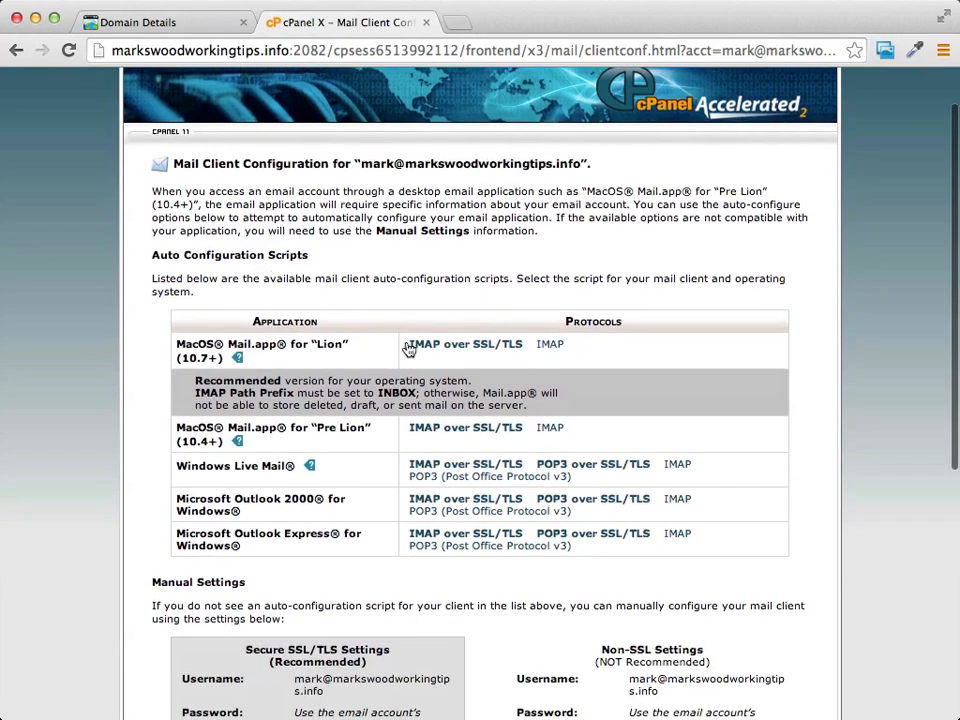
{"action": "scroll", "coordinate": [328, 400], "scroll_direction": "down", "scroll_amount": 2}
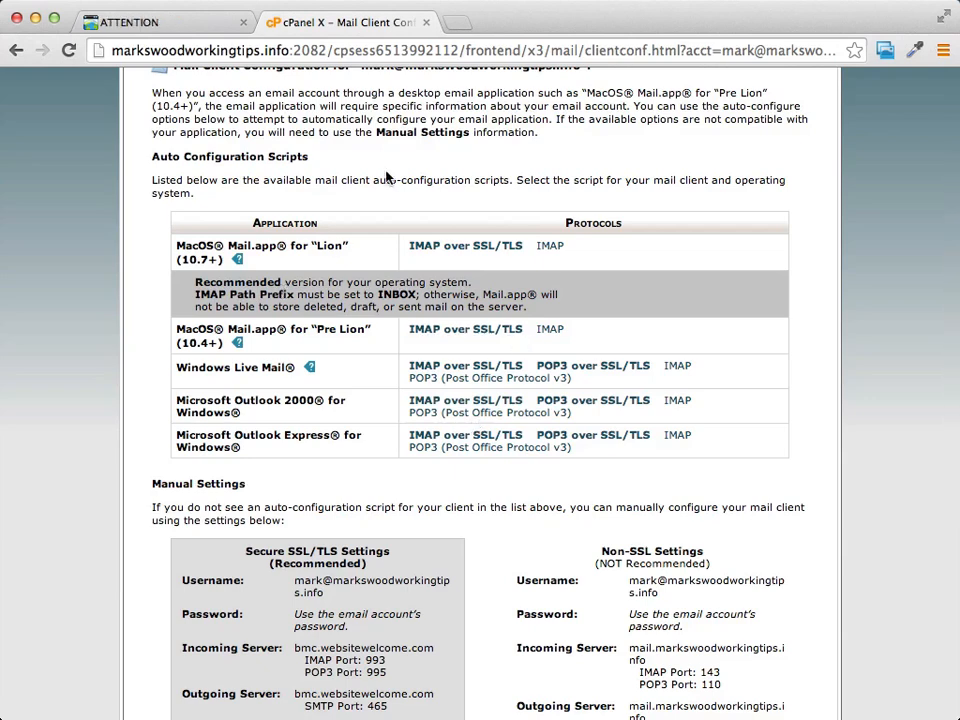
{"action": "left_click", "coordinate": [16, 49]}
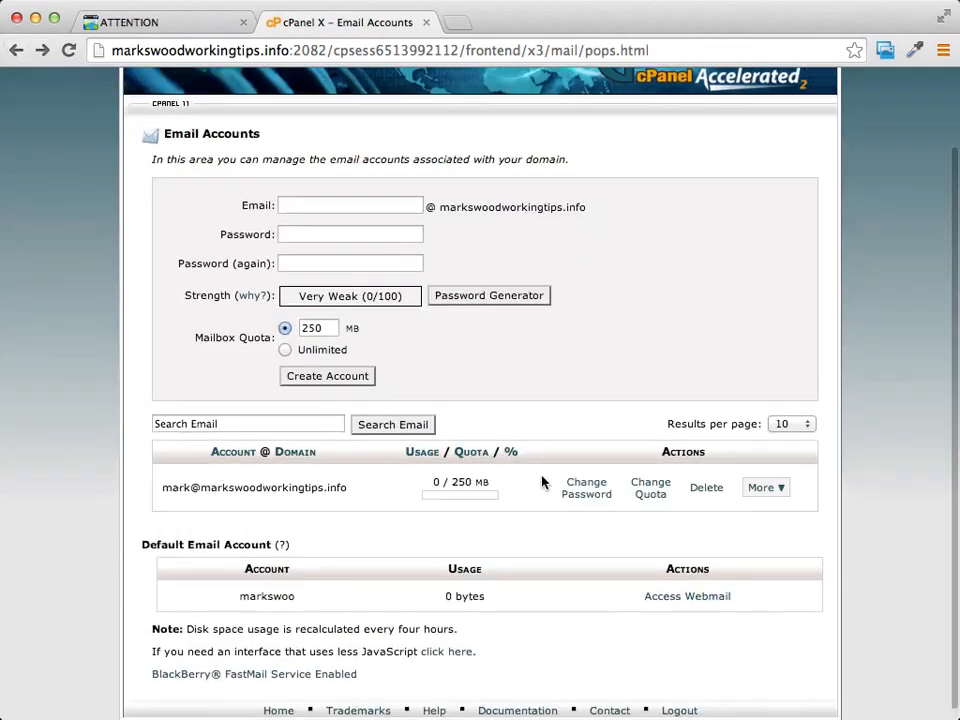
Return to cPanel home, go to Forwarders, and start Add Forwarder.
{"action": "left_click", "coordinate": [16, 49]}
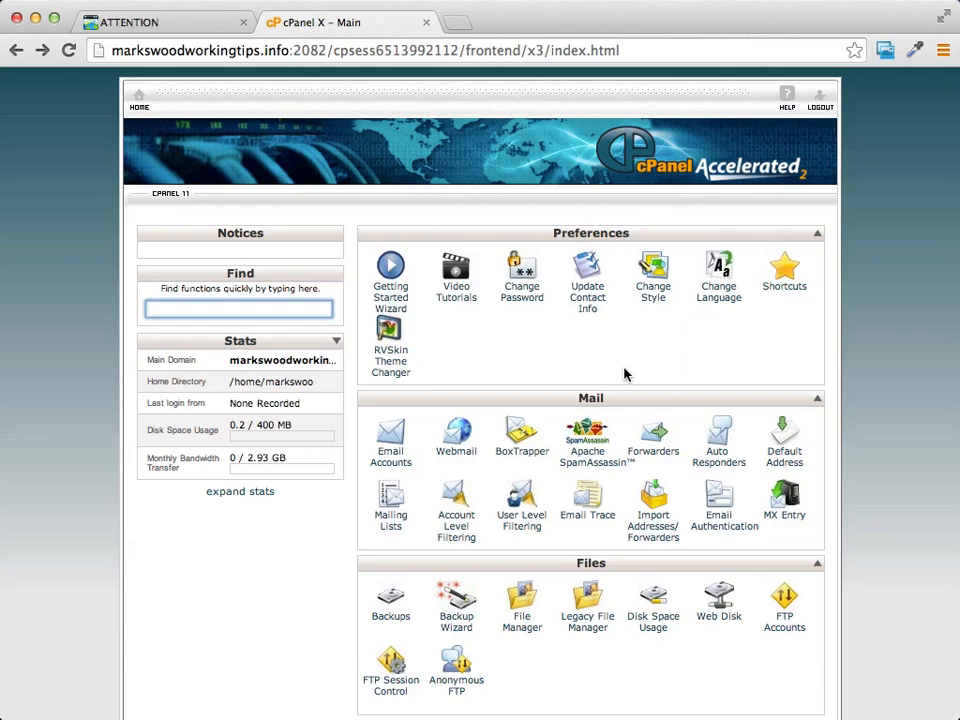
{"action": "left_click", "coordinate": [859, 442]}
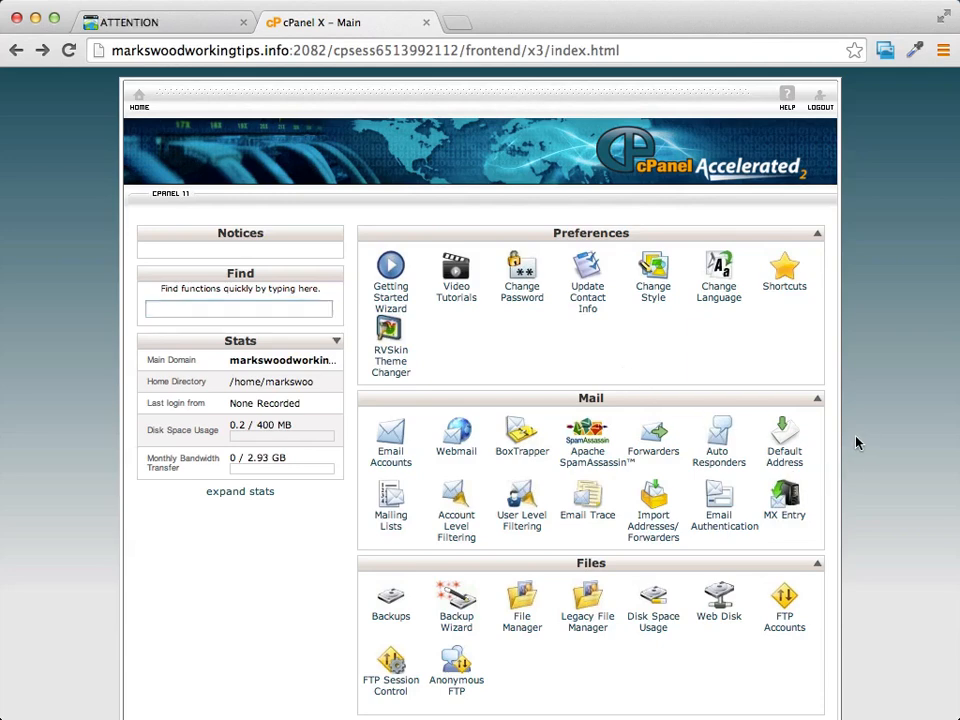
{"action": "left_click", "coordinate": [650, 457]}
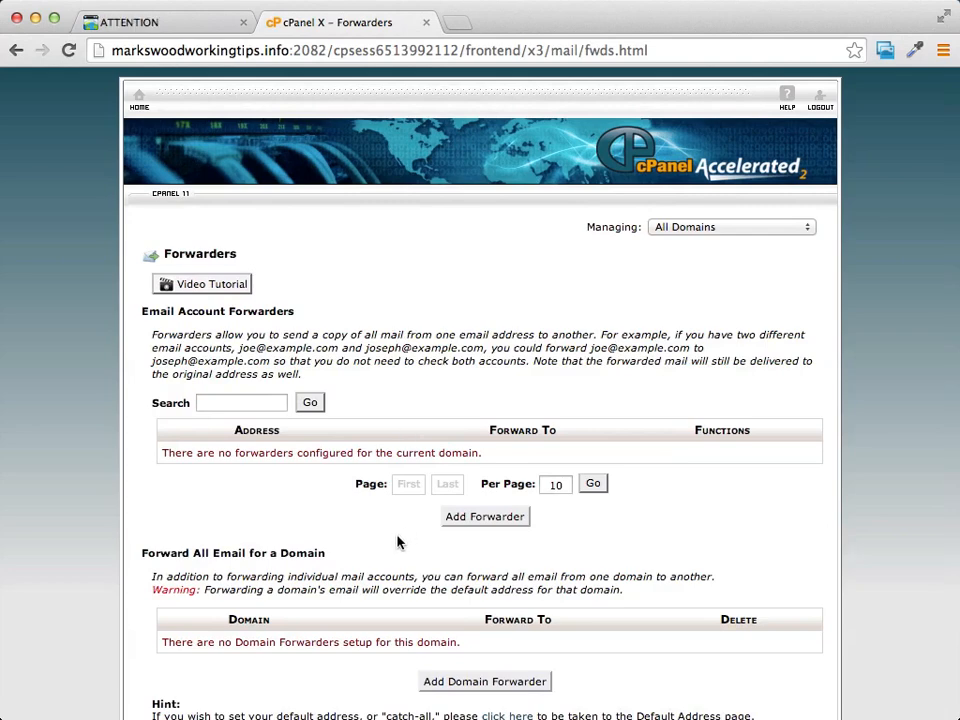
{"action": "left_click", "coordinate": [510, 521]}
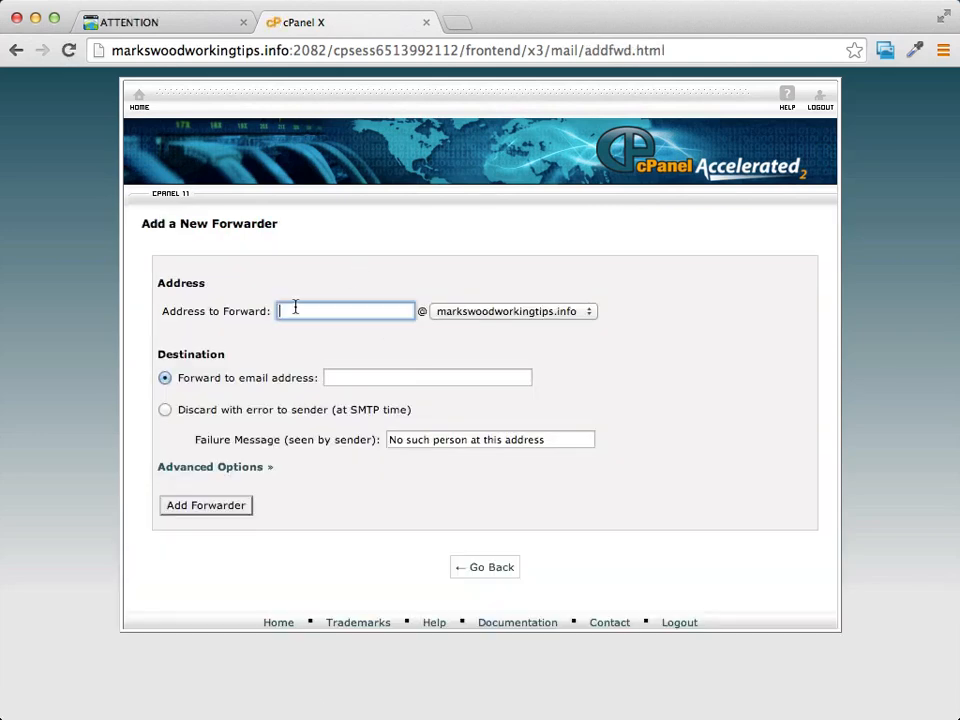
Add a forwarder sending the domain's info address to the Gmail address.
{"action": "left_click", "coordinate": [322, 310]}
{"action": "left_click", "coordinate": [342, 296]}
{"action": "left_click", "coordinate": [340, 309]}
{"action": "left_click", "coordinate": [354, 377]}
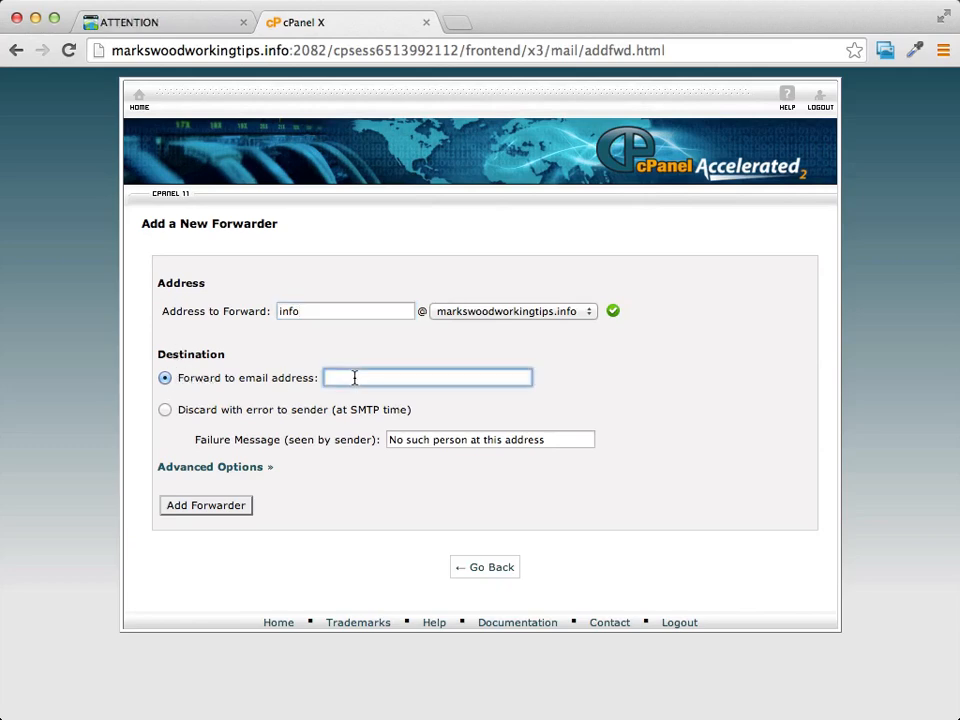
{"action": "type", "text": "pro"}
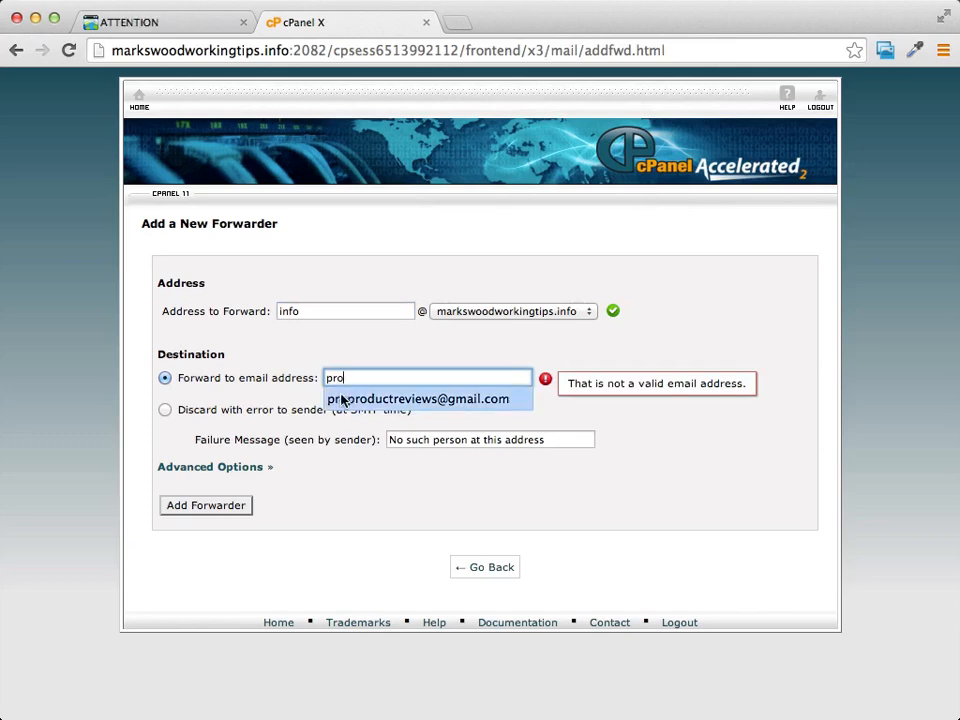
{"action": "left_click", "coordinate": [336, 398]}
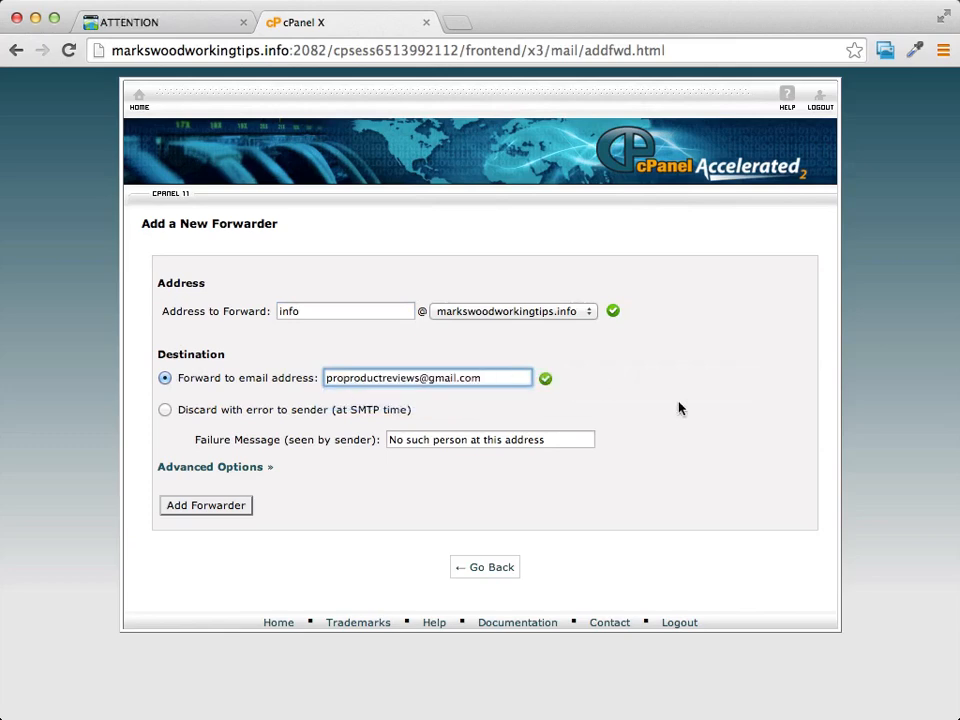
{"action": "left_click", "coordinate": [212, 507]}
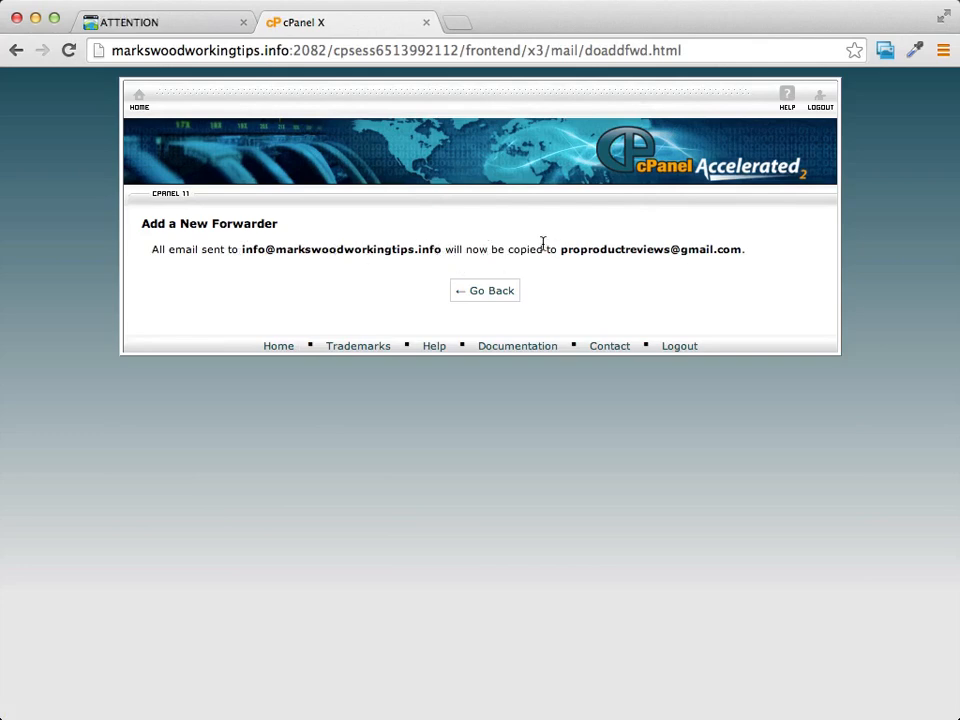
Go back to the forwarders list, then close that tab to leave cPanel home.
{"action": "left_click_drag", "start_coordinate": [563, 253], "coordinate": [742, 249]}
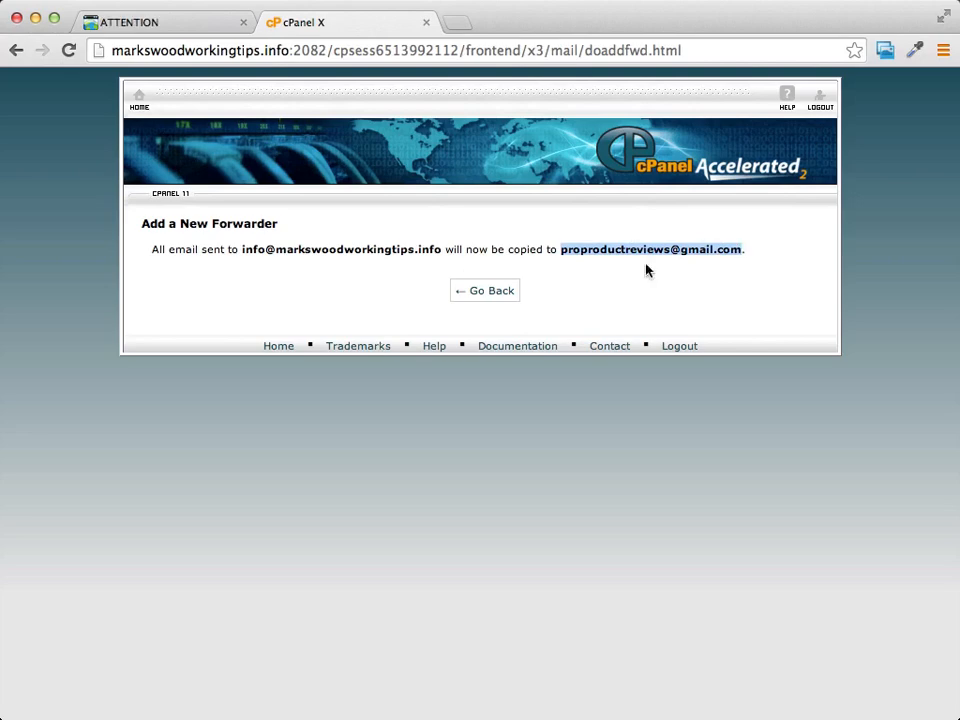
{"action": "left_click", "coordinate": [506, 291]}
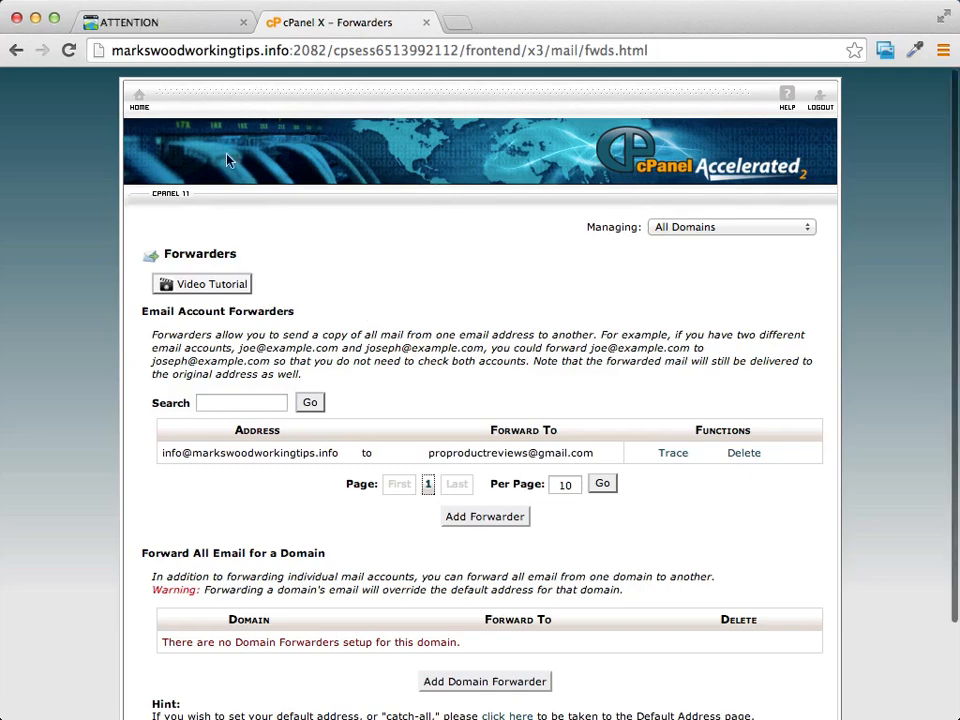
{"action": "left_click", "coordinate": [426, 22]}
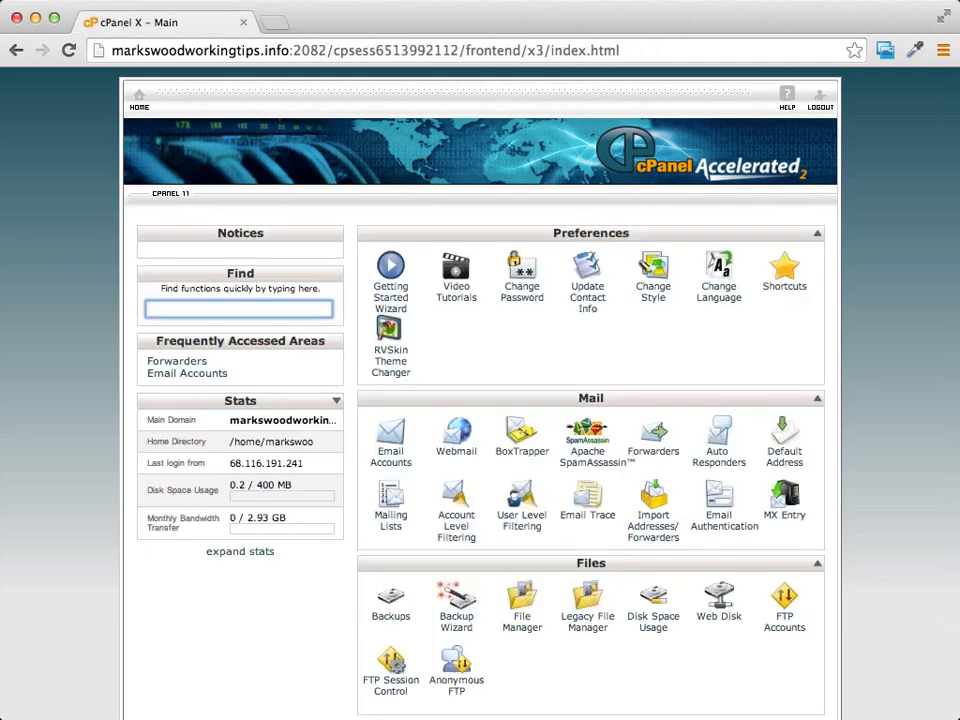